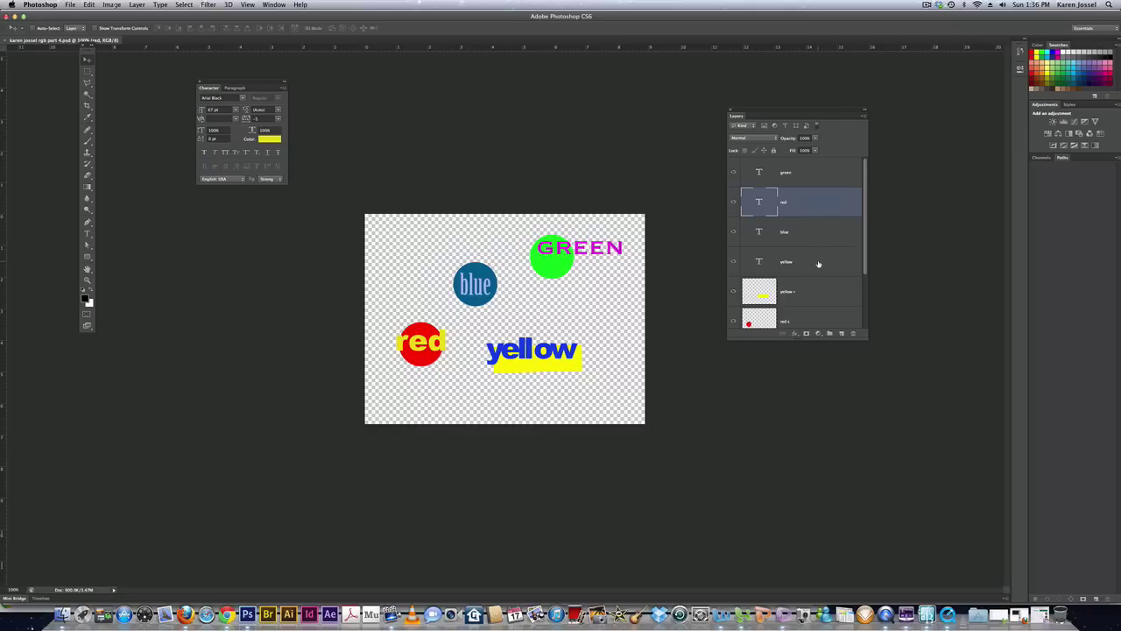
Add a drop shadow to the yellow text layer with 47% opacity, 12 px distance and 9 px size
click(818, 264)
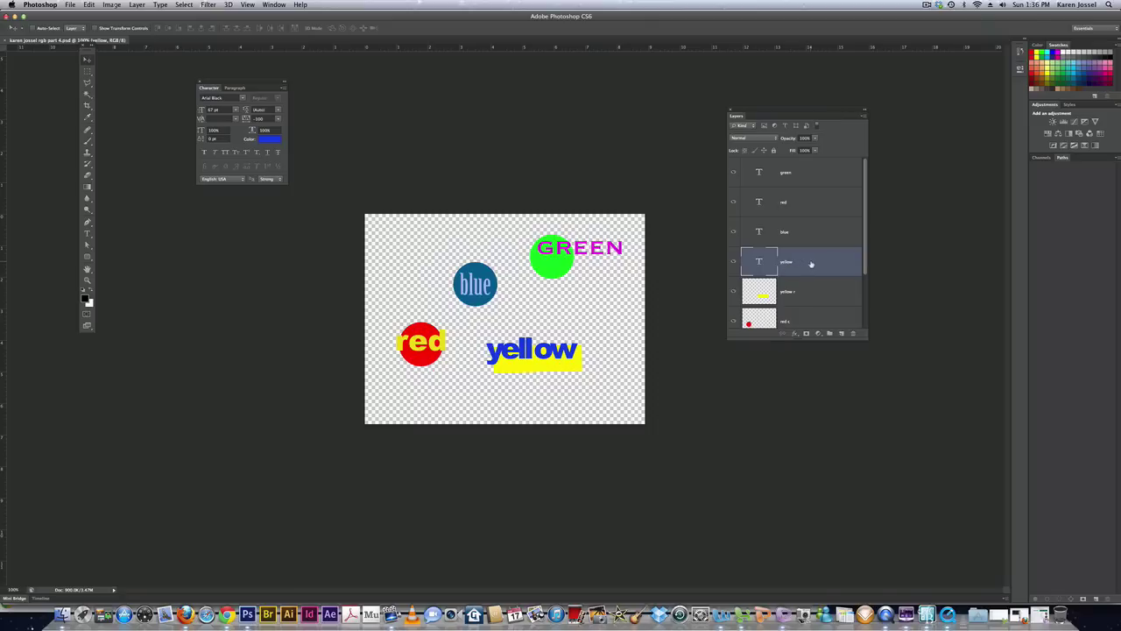
double_click(819, 263)
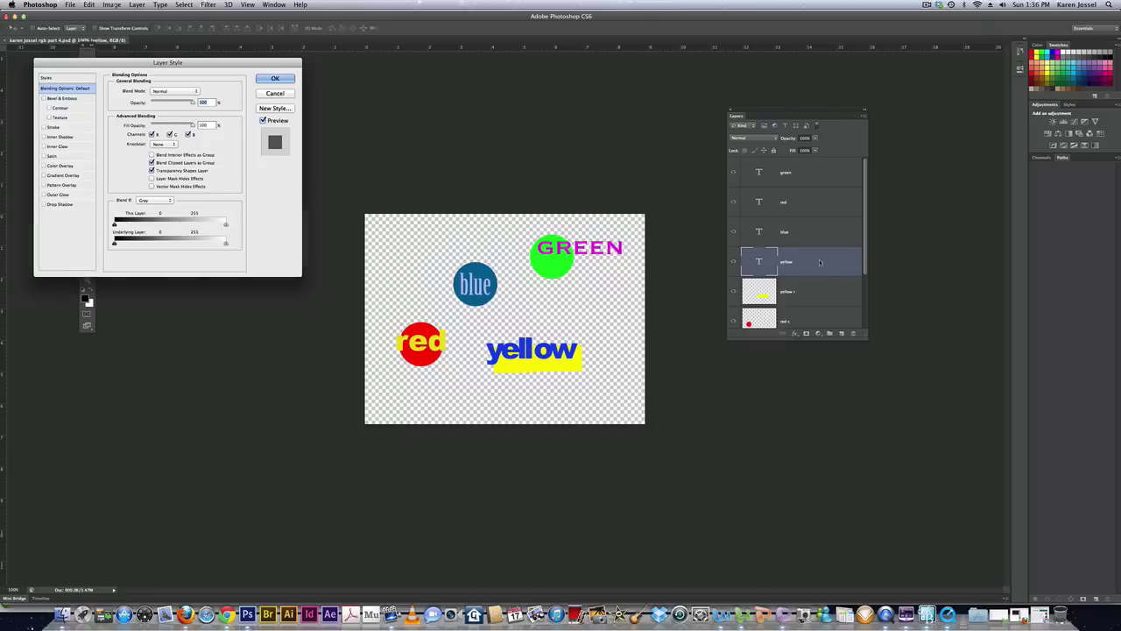
drag(187, 64, 274, 196)
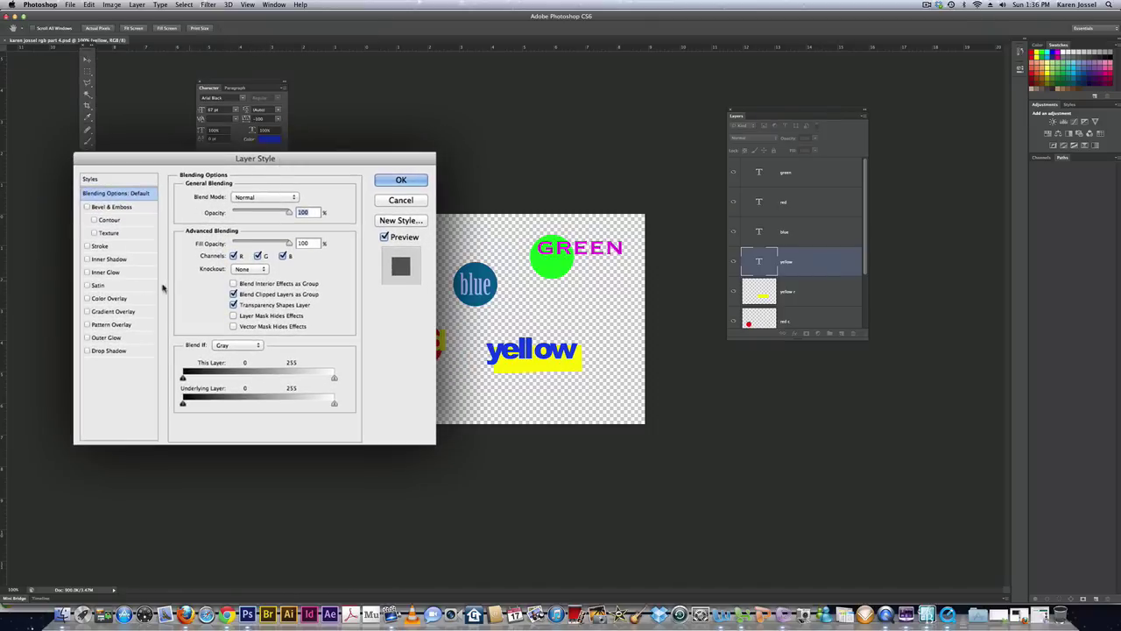
click(88, 351)
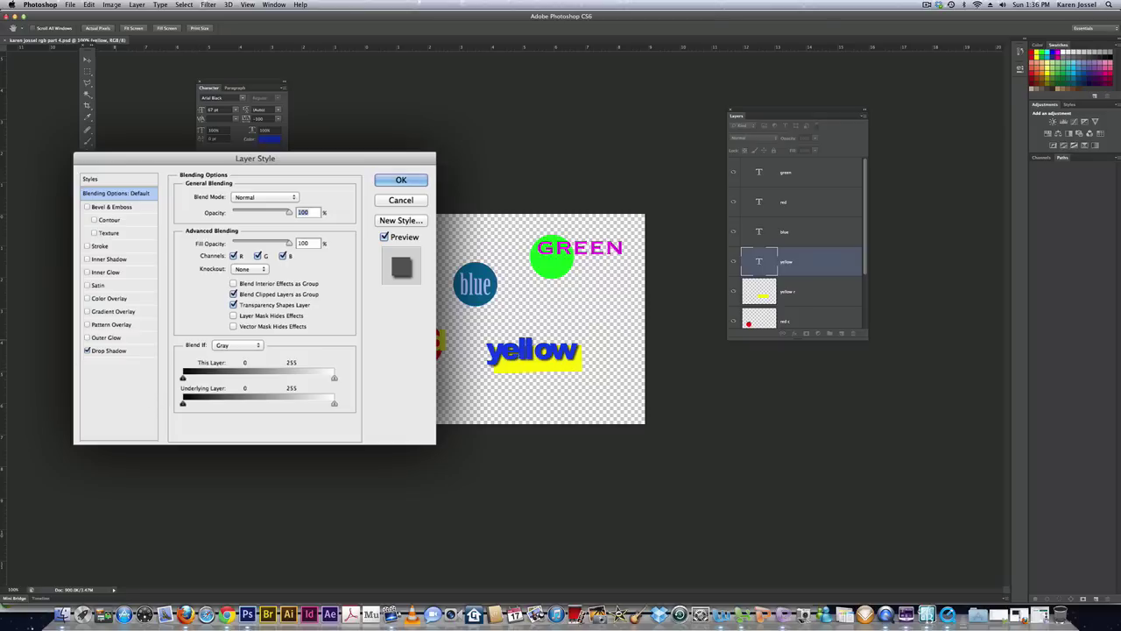
click(102, 351)
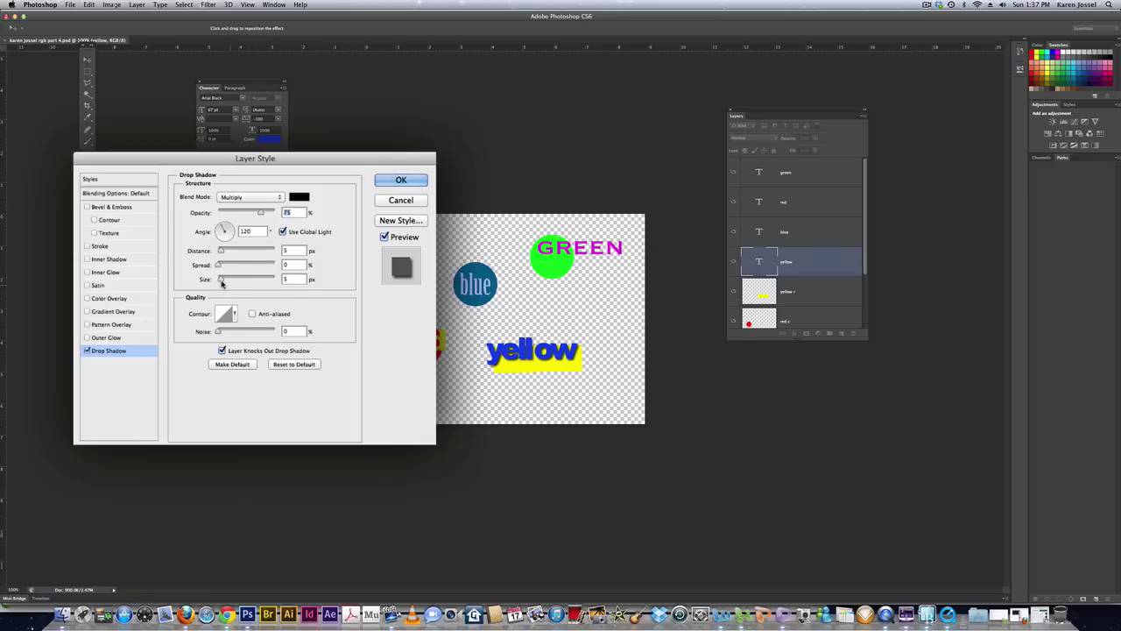
drag(221, 253, 224, 281)
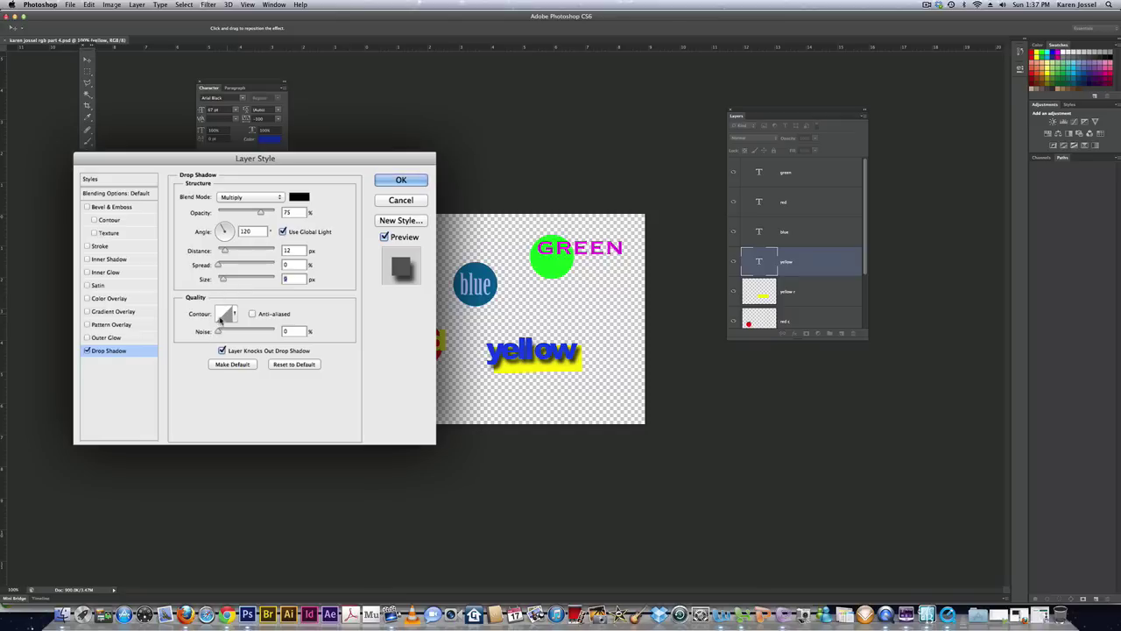
drag(260, 216, 244, 216)
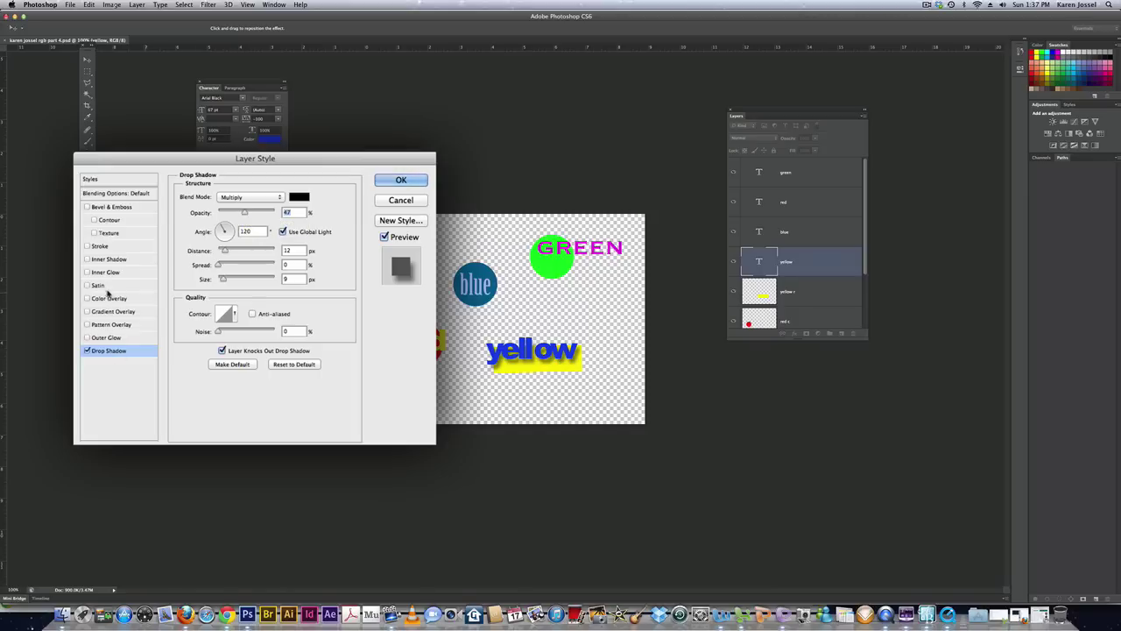
Add a Bevel & Emboss effect to the yellow text with Chisel Hard technique, direction Up and size 3 px
click(86, 207)
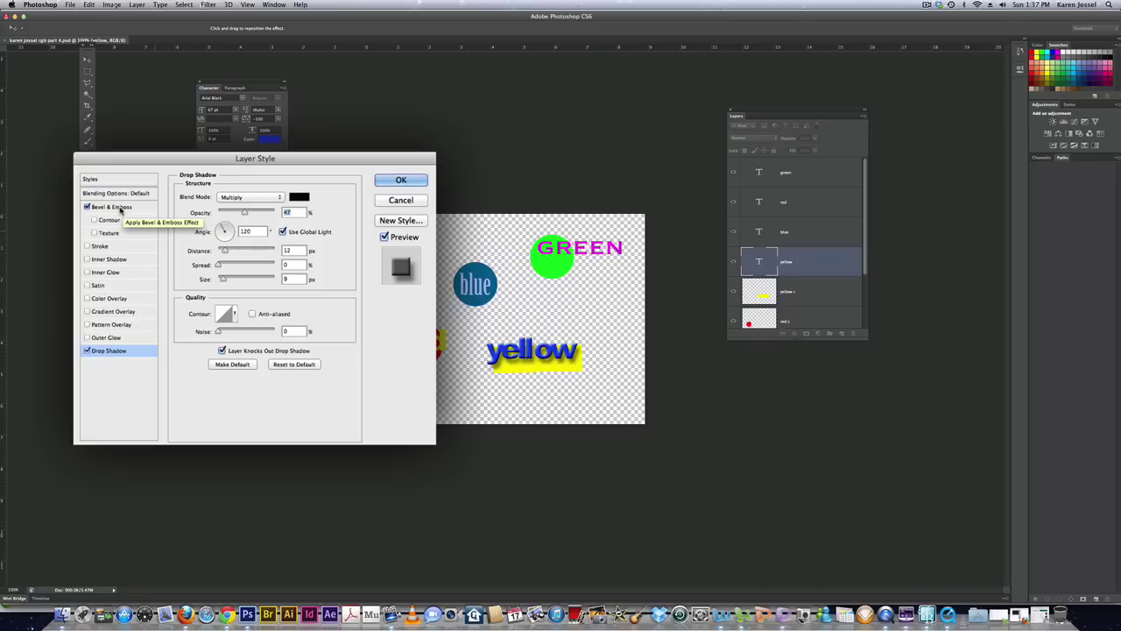
click(114, 207)
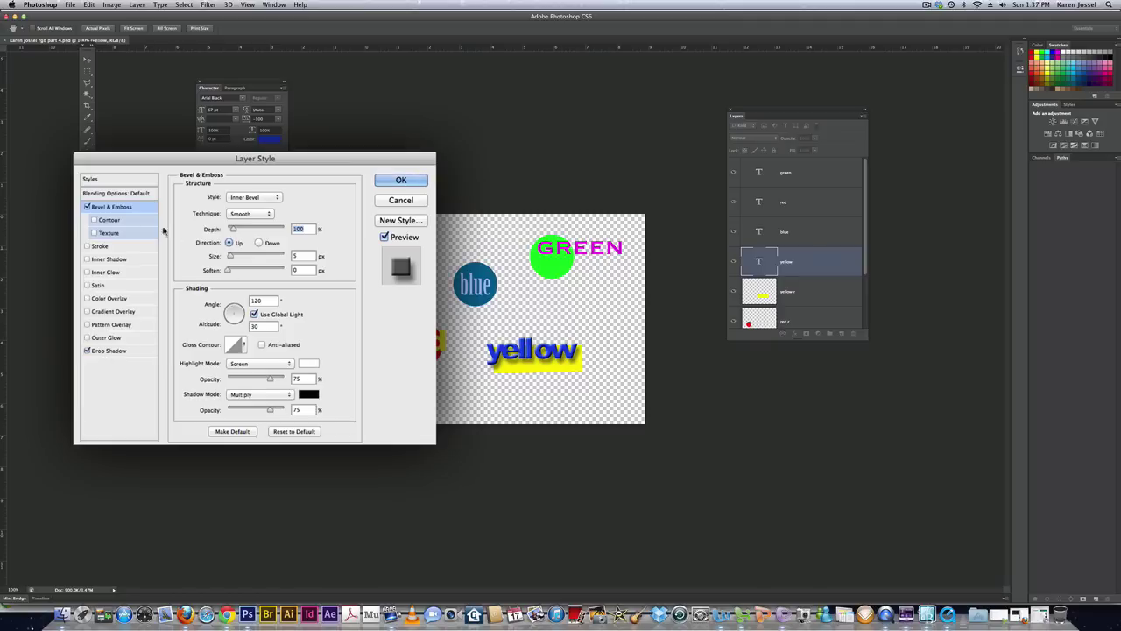
click(260, 242)
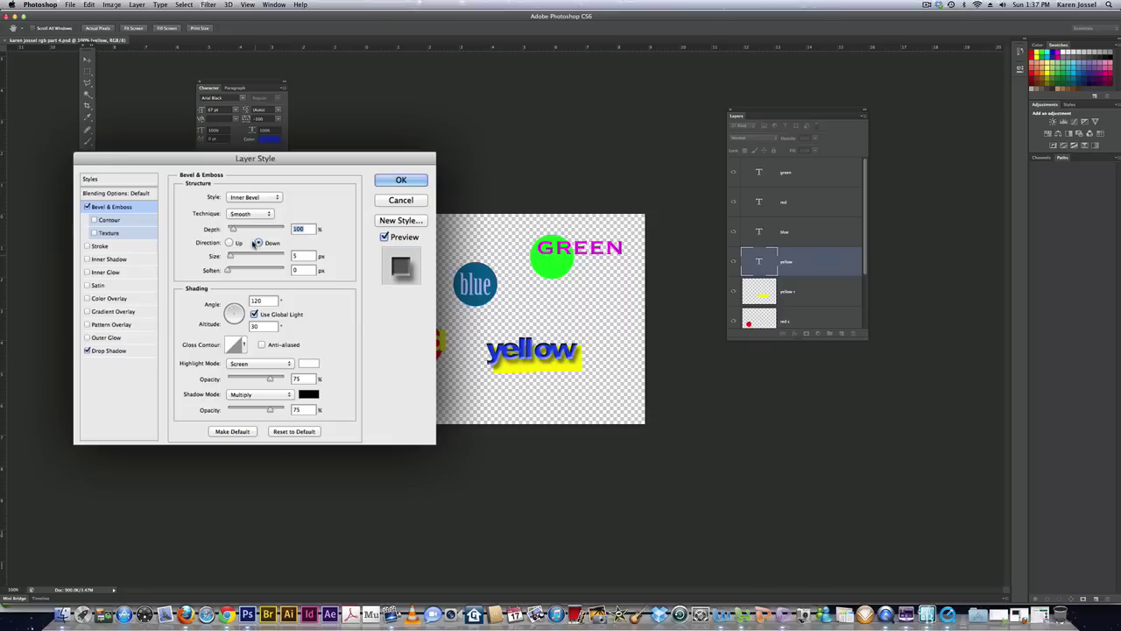
click(230, 243)
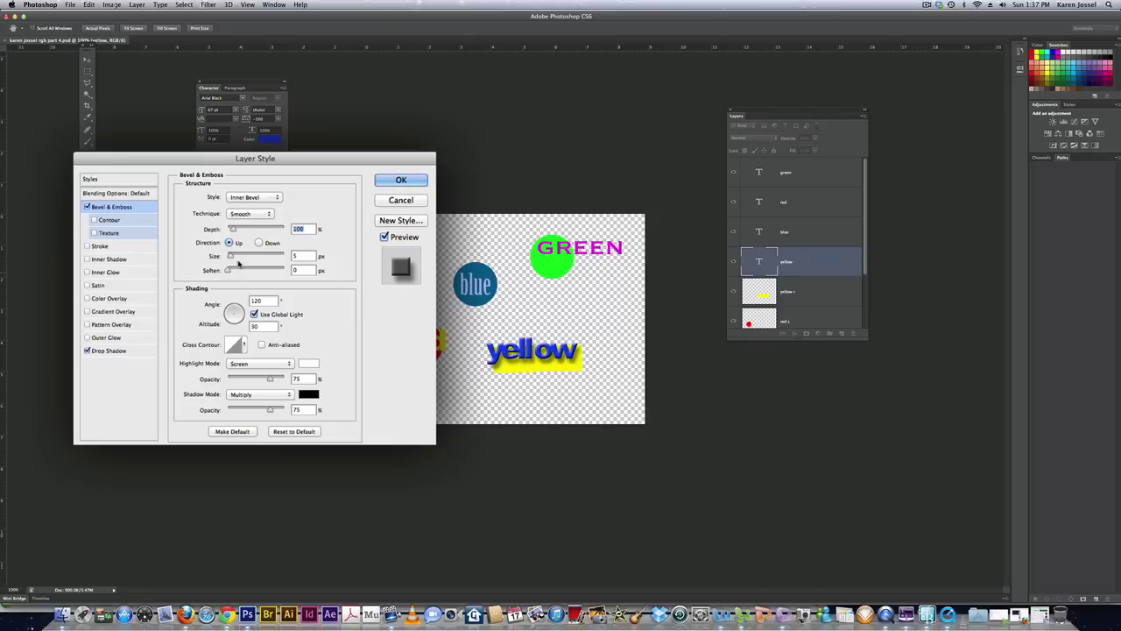
click(252, 214)
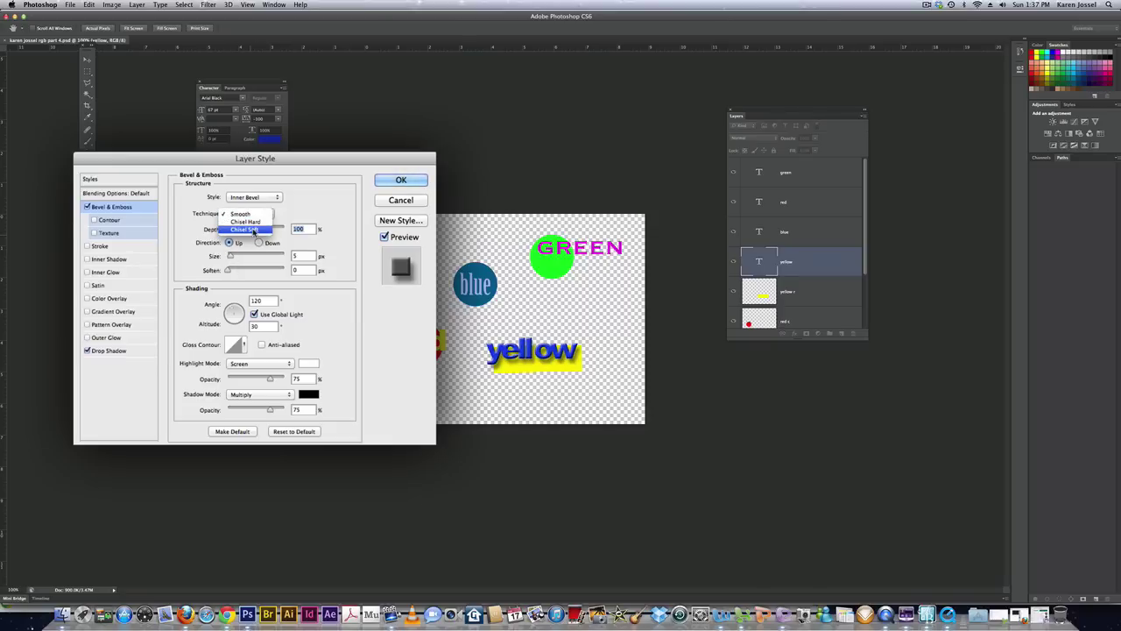
click(253, 221)
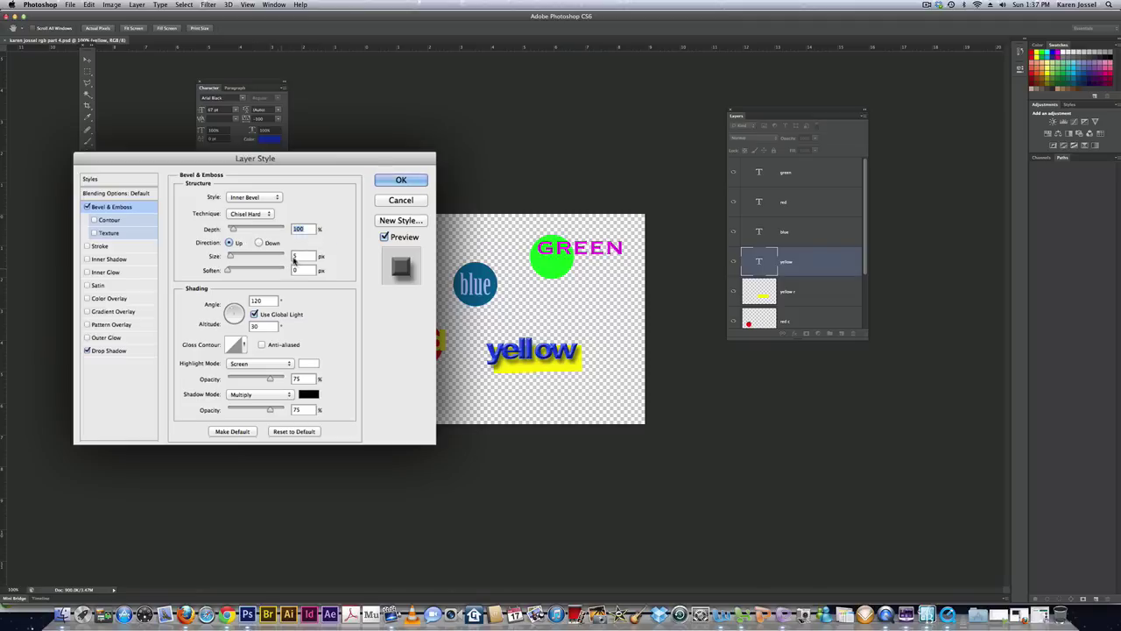
click(295, 257)
text(3)
Enable the bevel's Contour option, set its gloss contour to the half-round curve, and apply the layer style to the yellow text
click(94, 220)
click(244, 345)
click(251, 393)
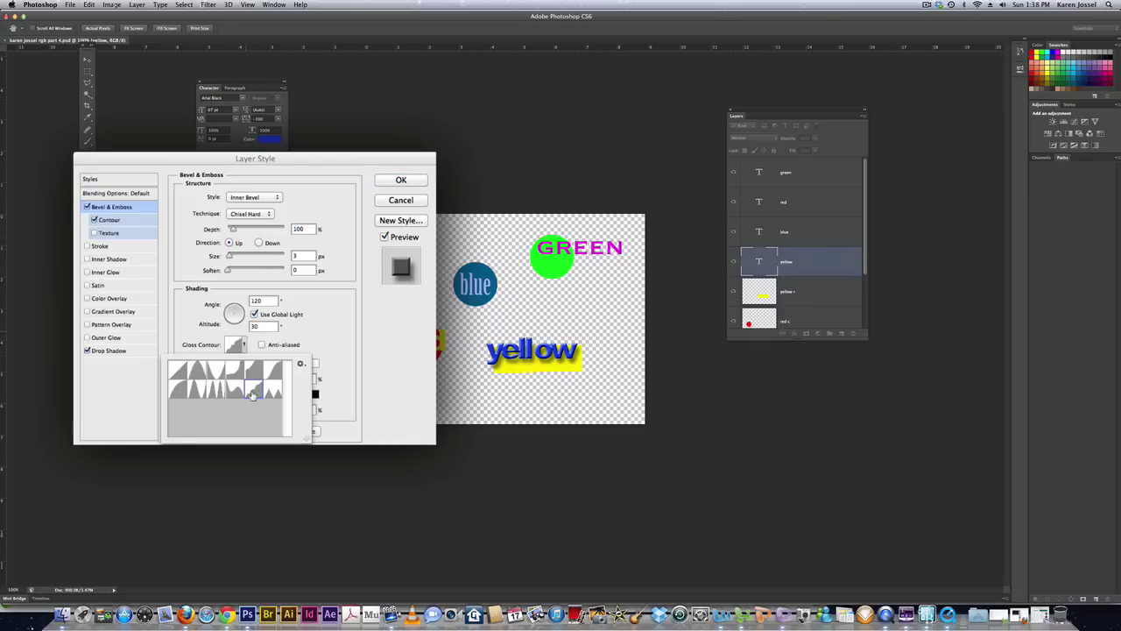
click(215, 390)
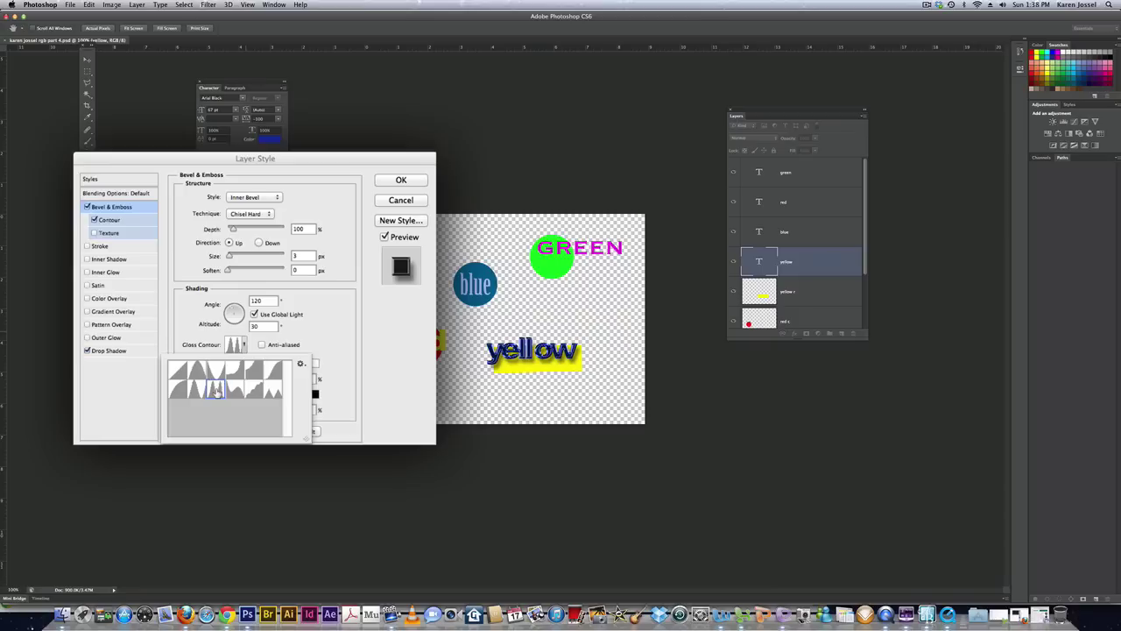
click(197, 392)
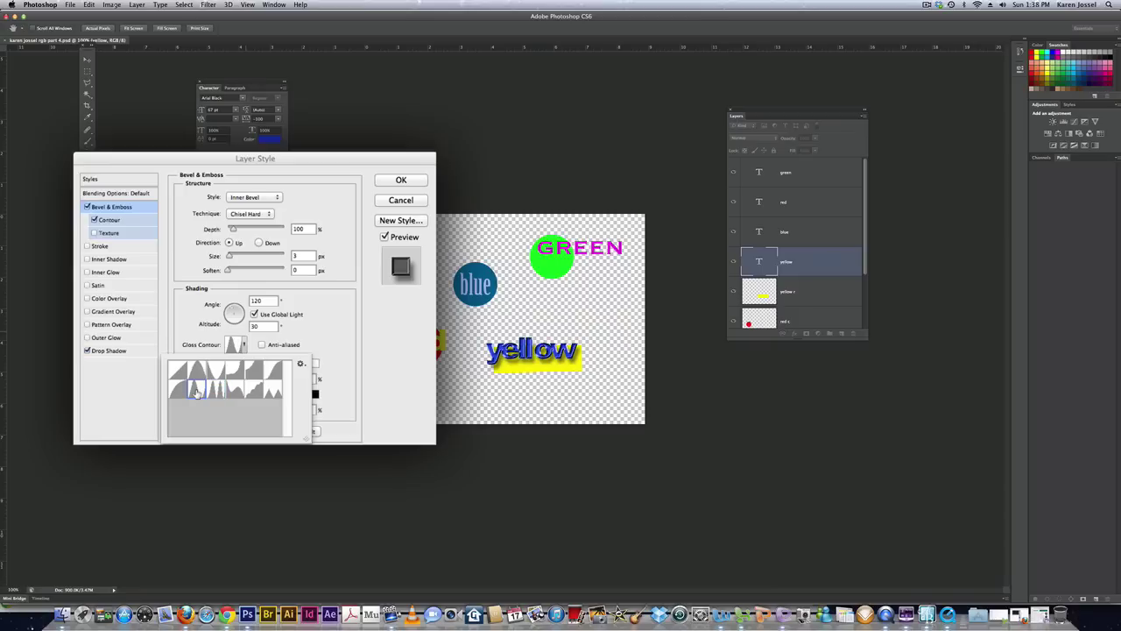
click(180, 391)
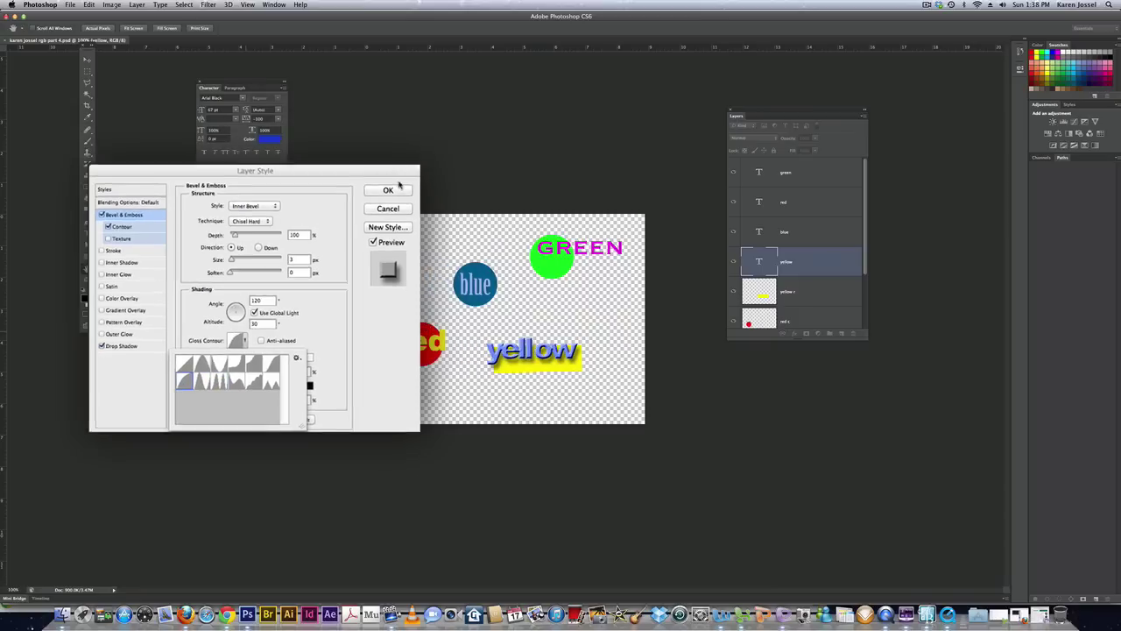
click(364, 211)
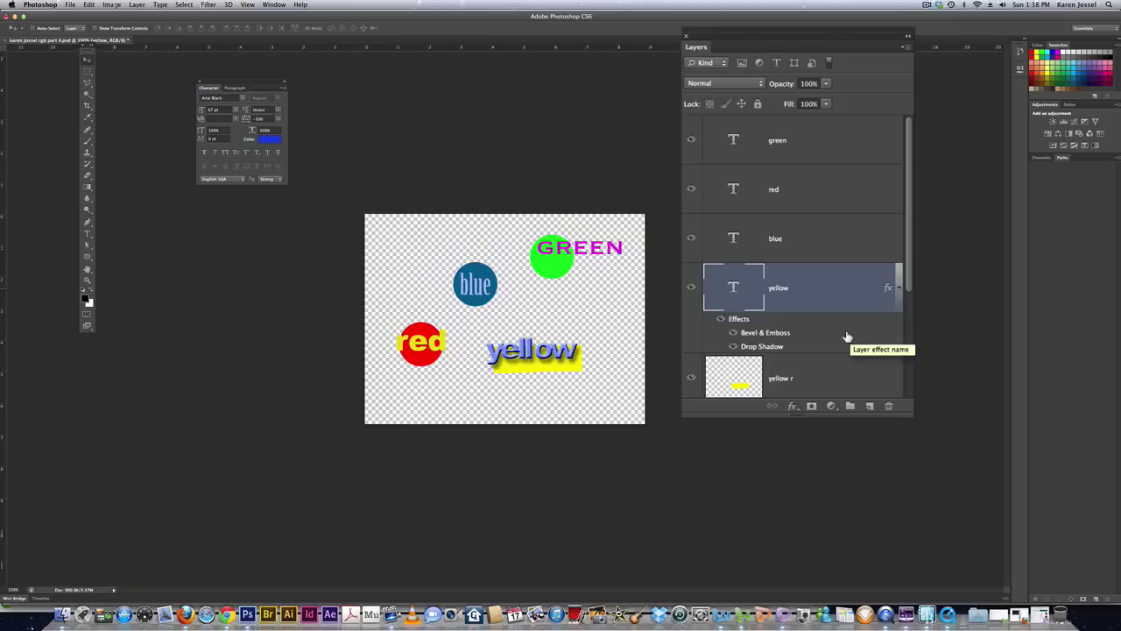
Move all effects from the yellow text layer to the blue text layer, and copy them back onto the yellow text layer
key(super+apostrophe)
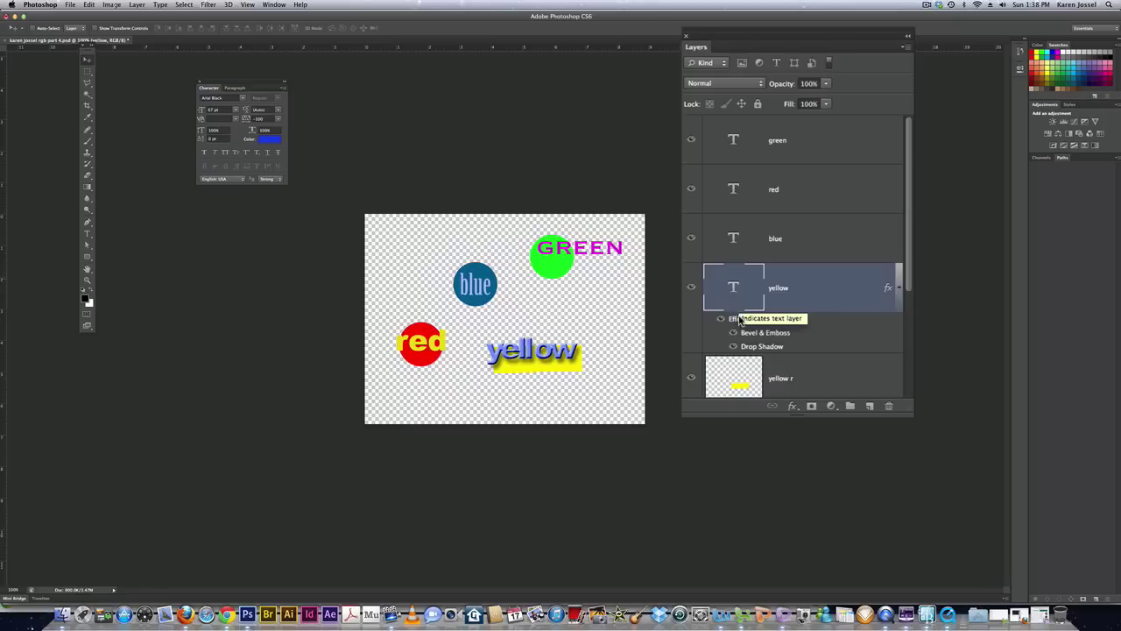
drag(738, 321, 740, 233)
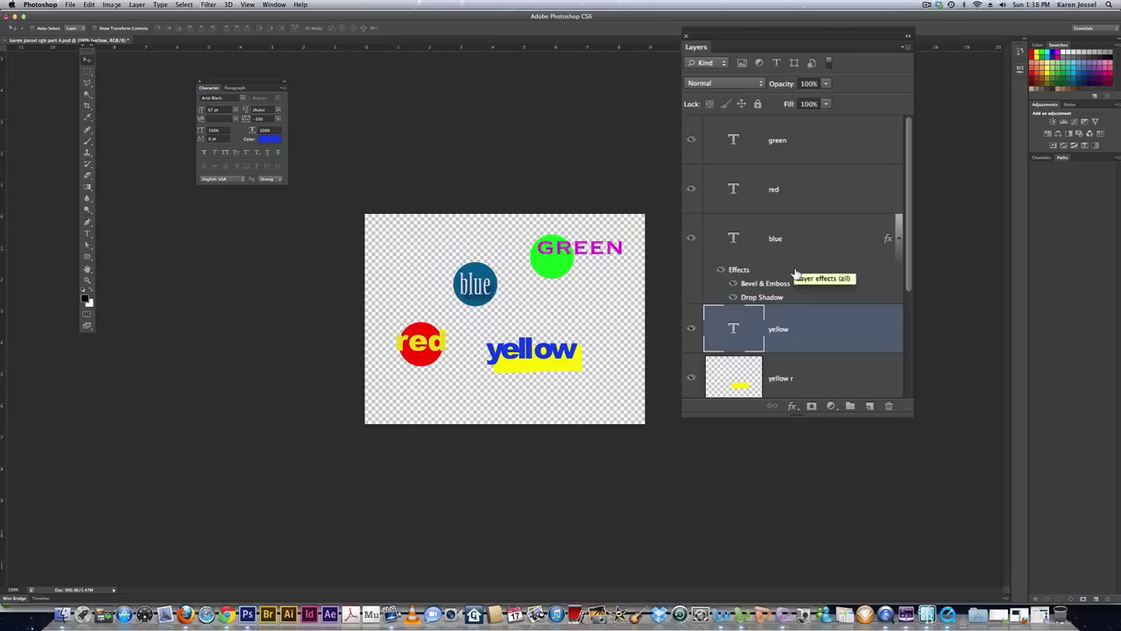
key(alt)
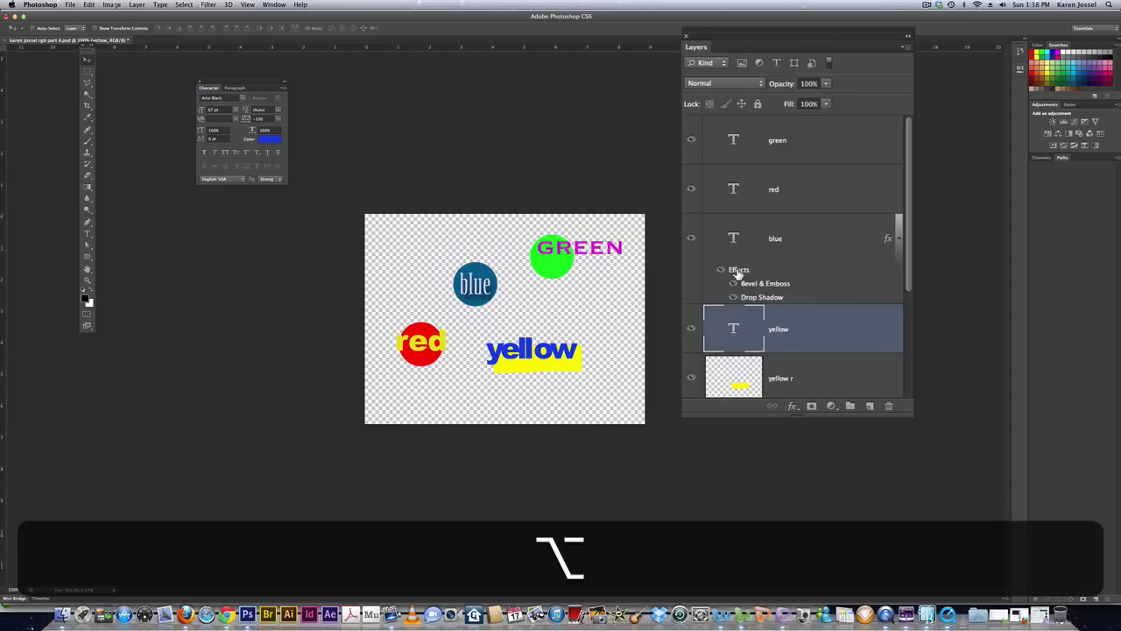
drag(738, 274, 737, 342)
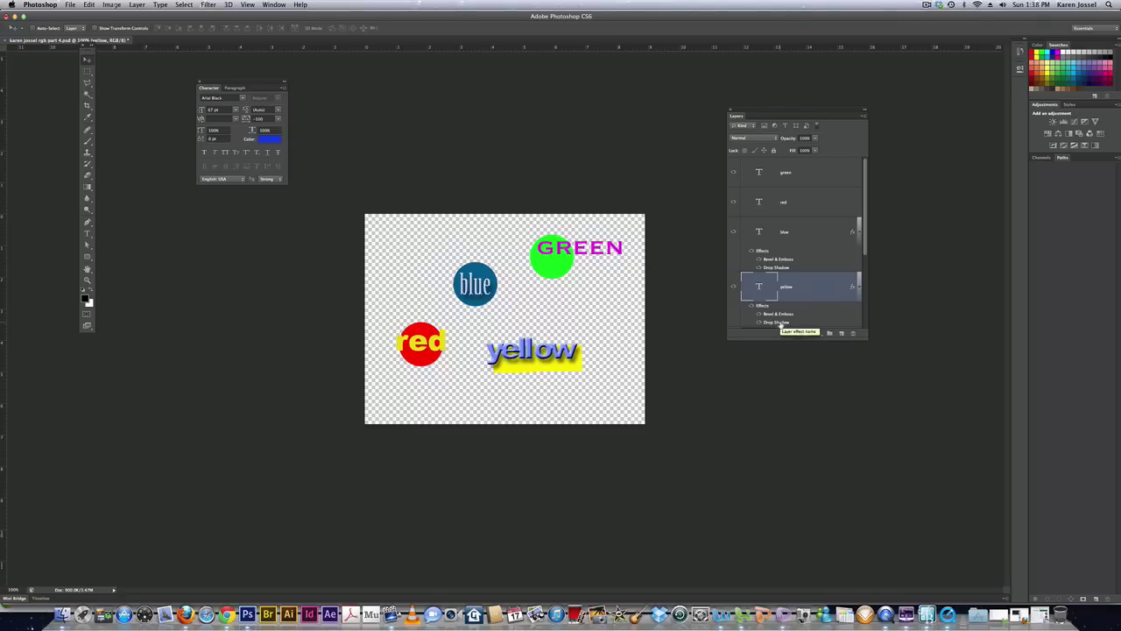
Copy the yellow text's drop shadow to the green text layer and all its effects to the yellow rectangle layer
key(alt)
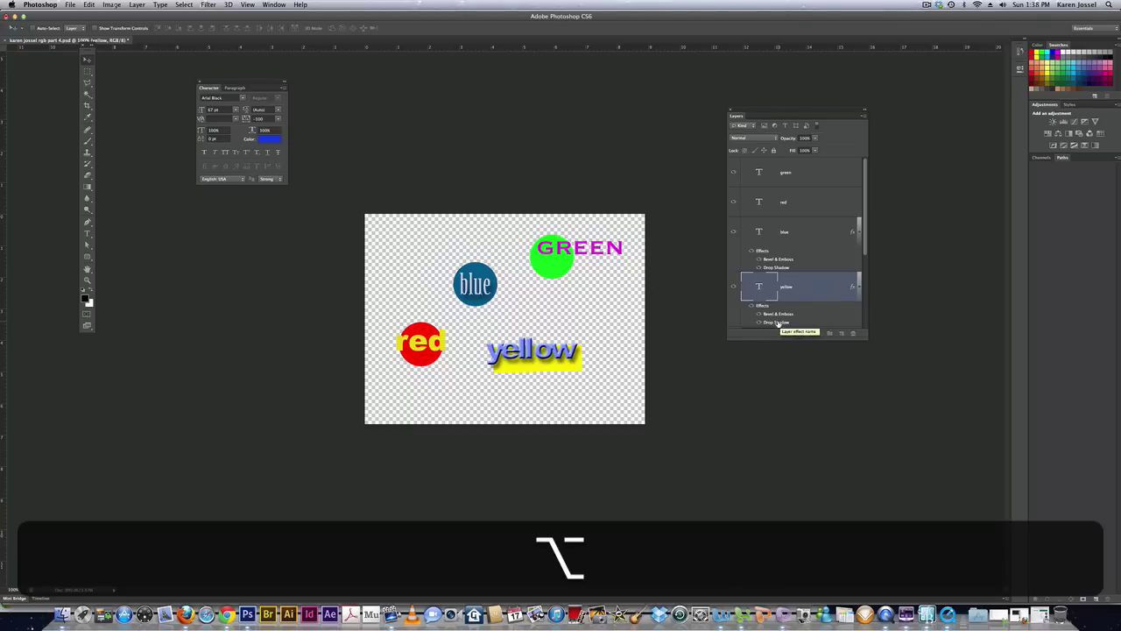
drag(777, 324, 785, 174)
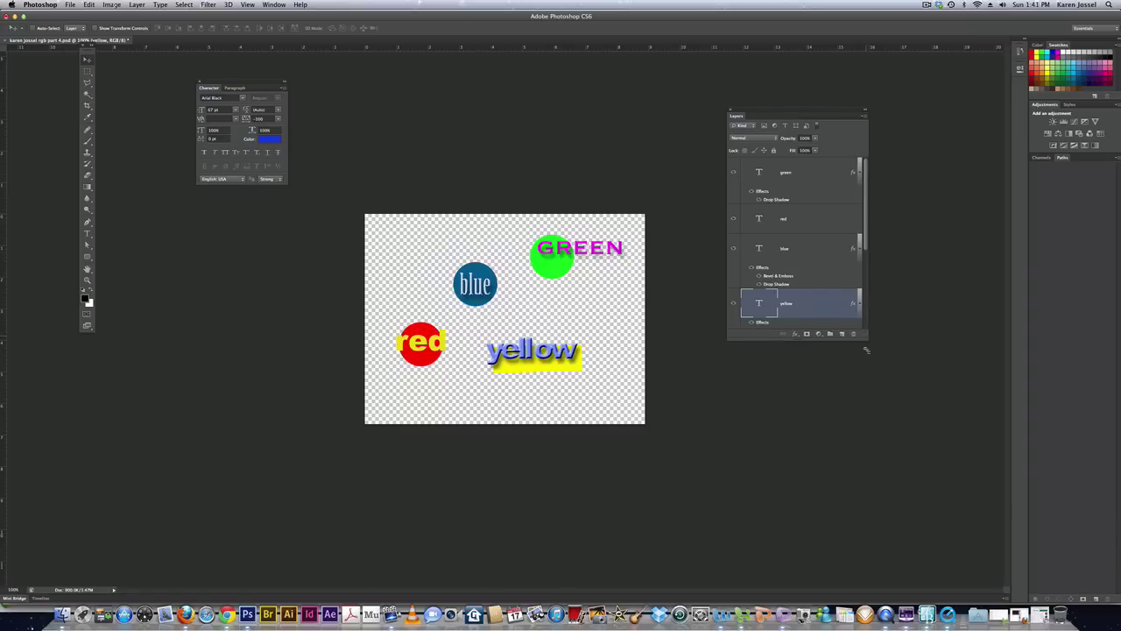
drag(865, 350, 893, 567)
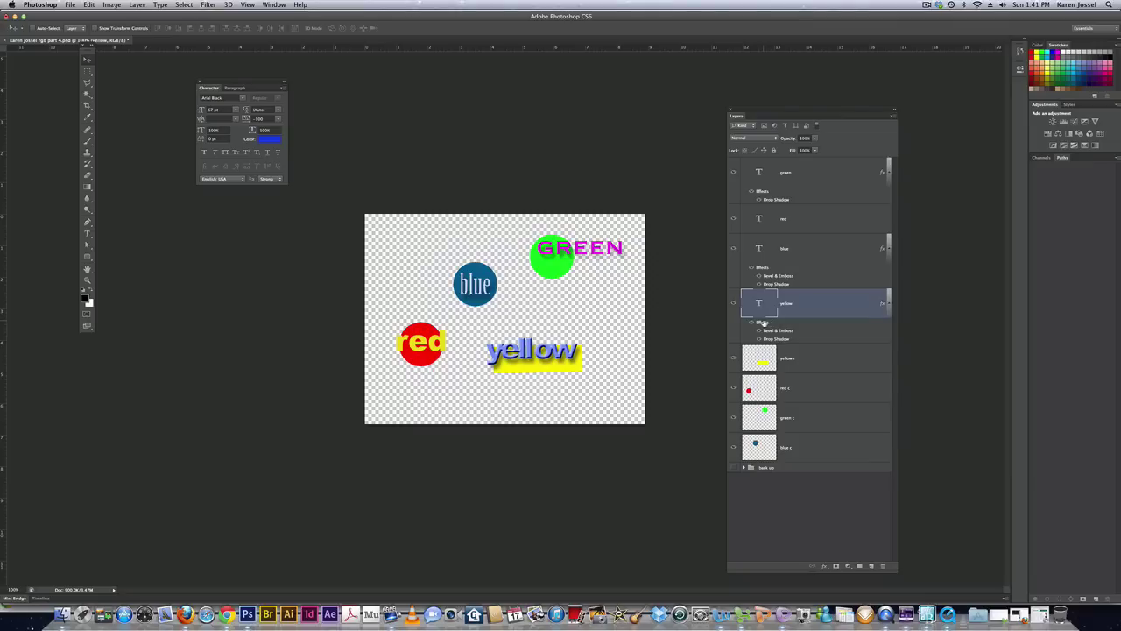
key(alt)
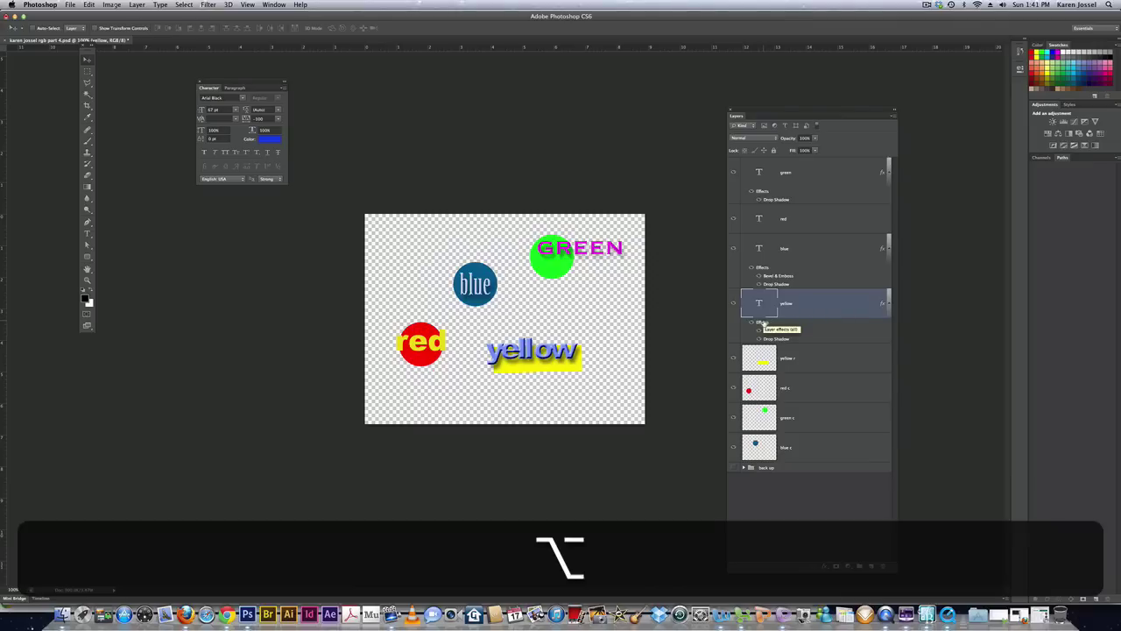
drag(762, 322, 767, 365)
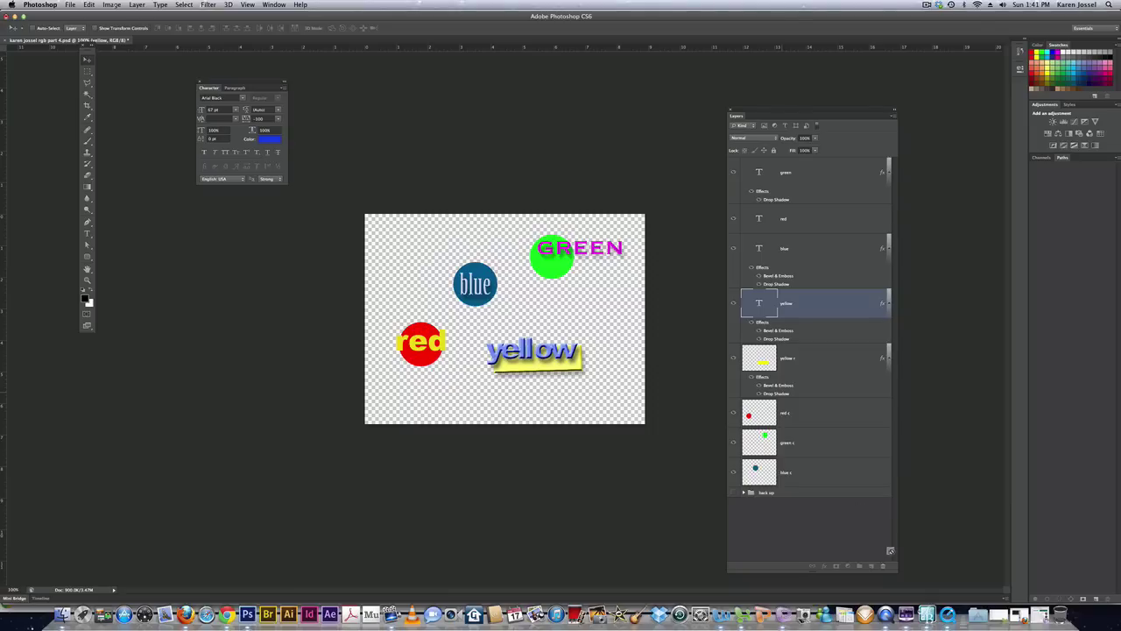
Try deleting the drop shadow effect from the yellow rectangle layer, and undo the deletion
click(884, 566)
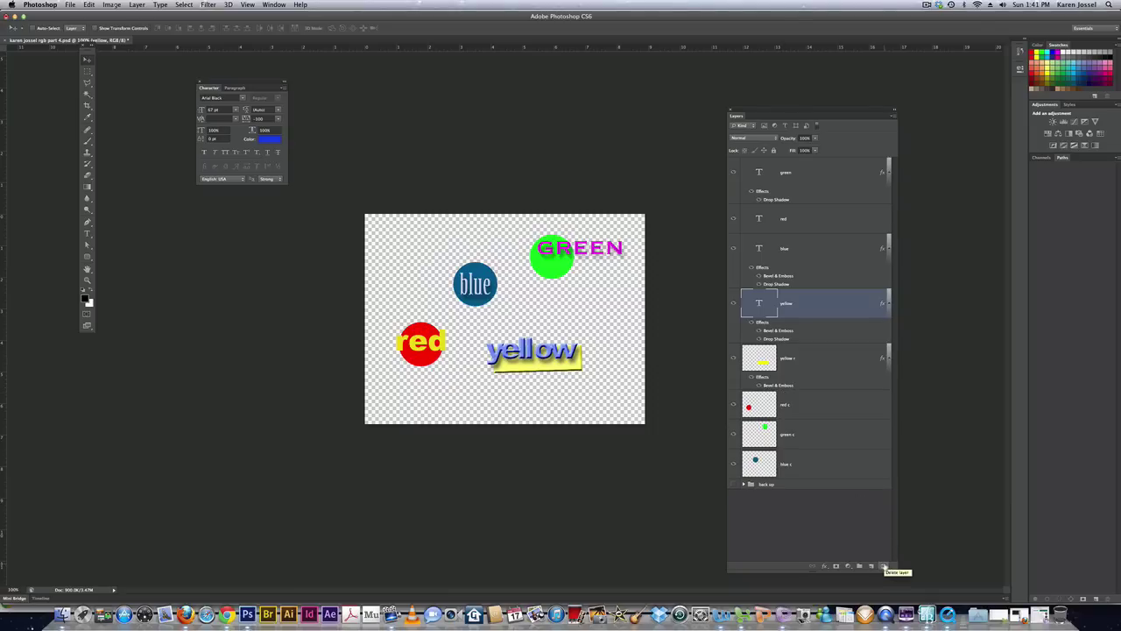
key(super+z)
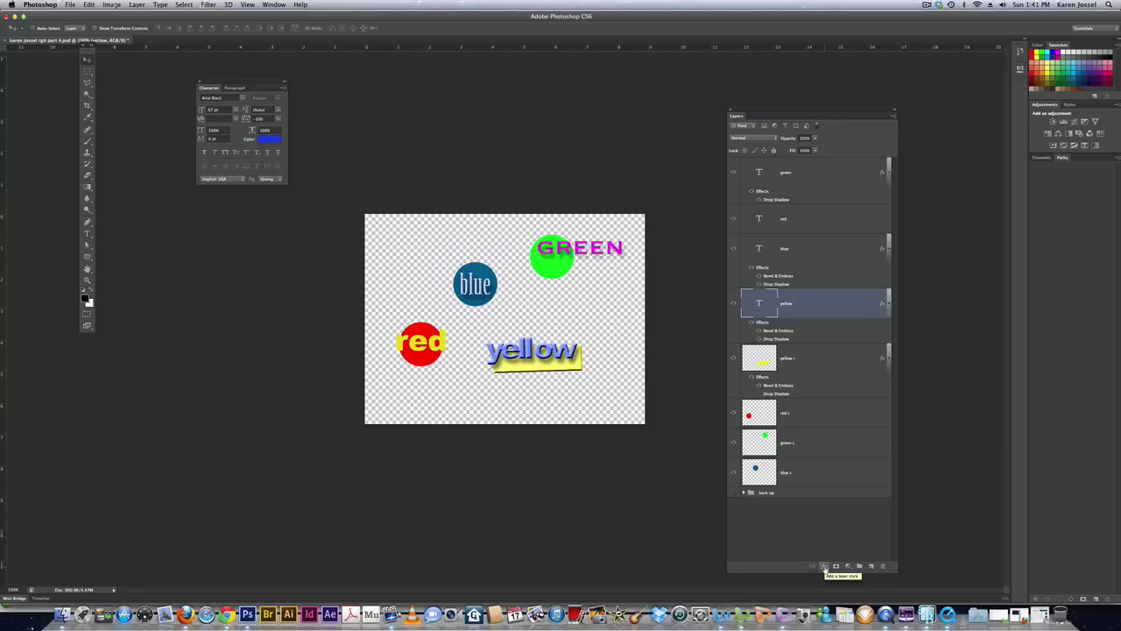
click(824, 567)
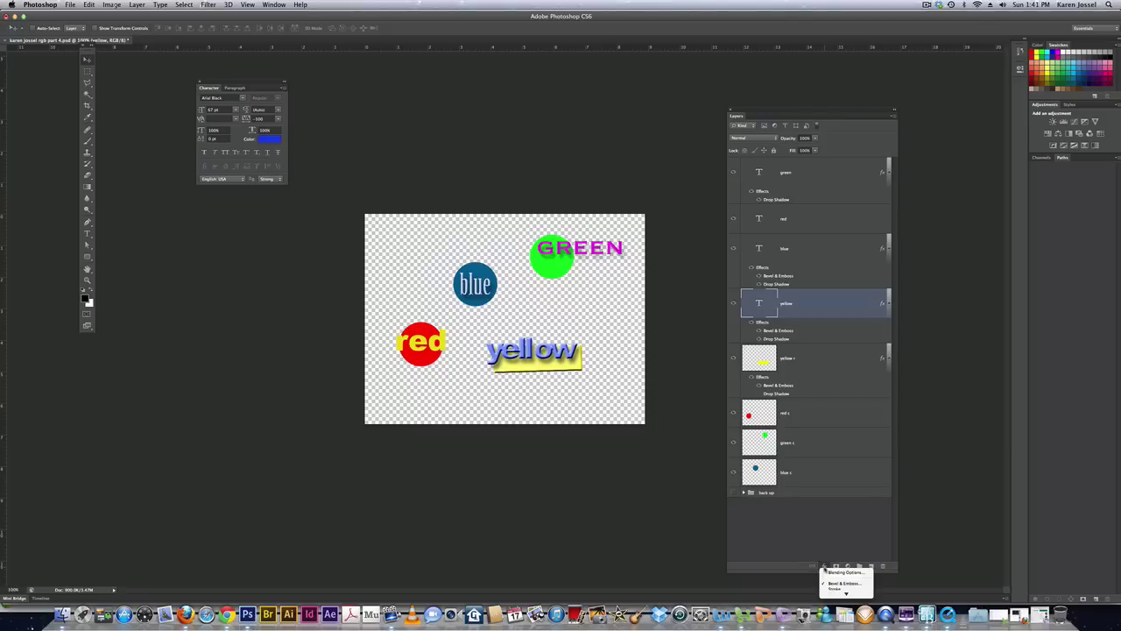
mouse_move(845, 592)
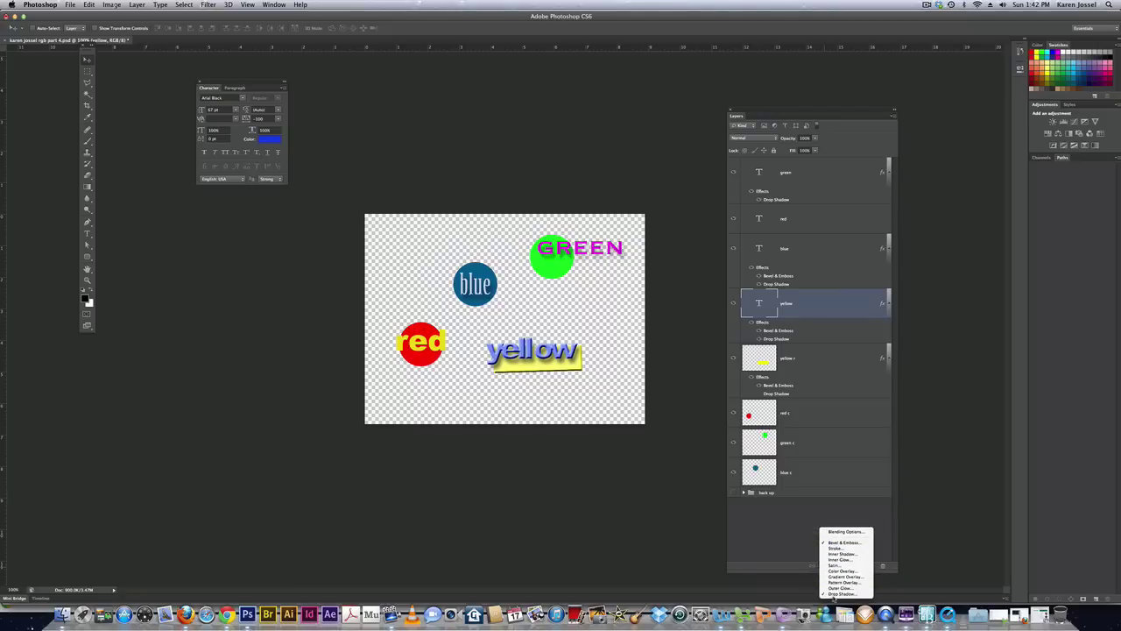
click(835, 582)
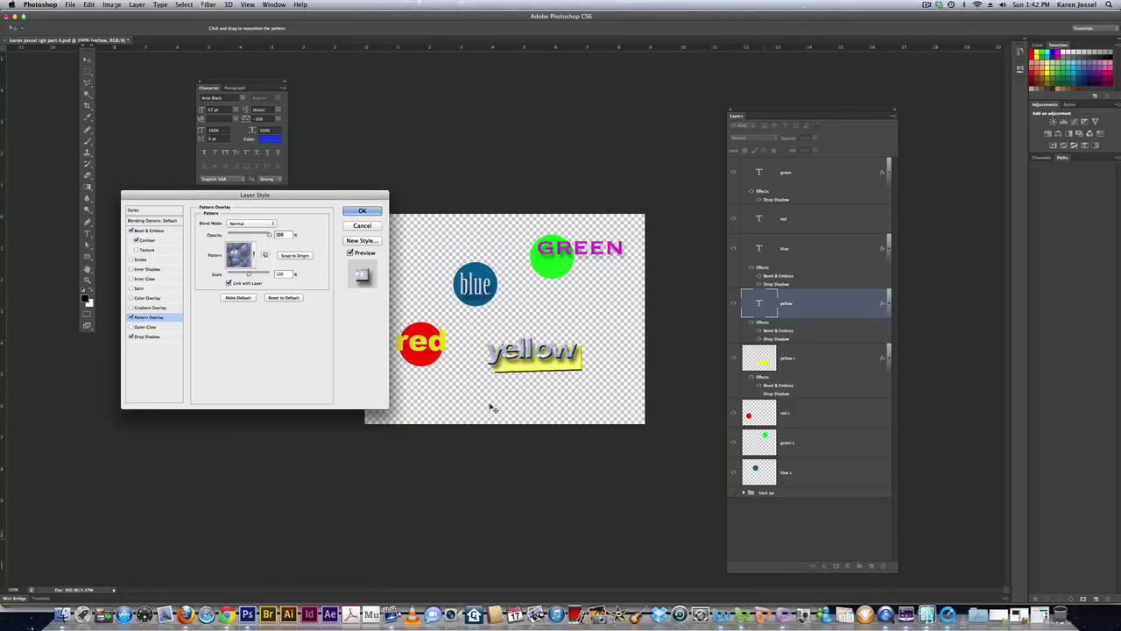
drag(201, 200, 175, 264)
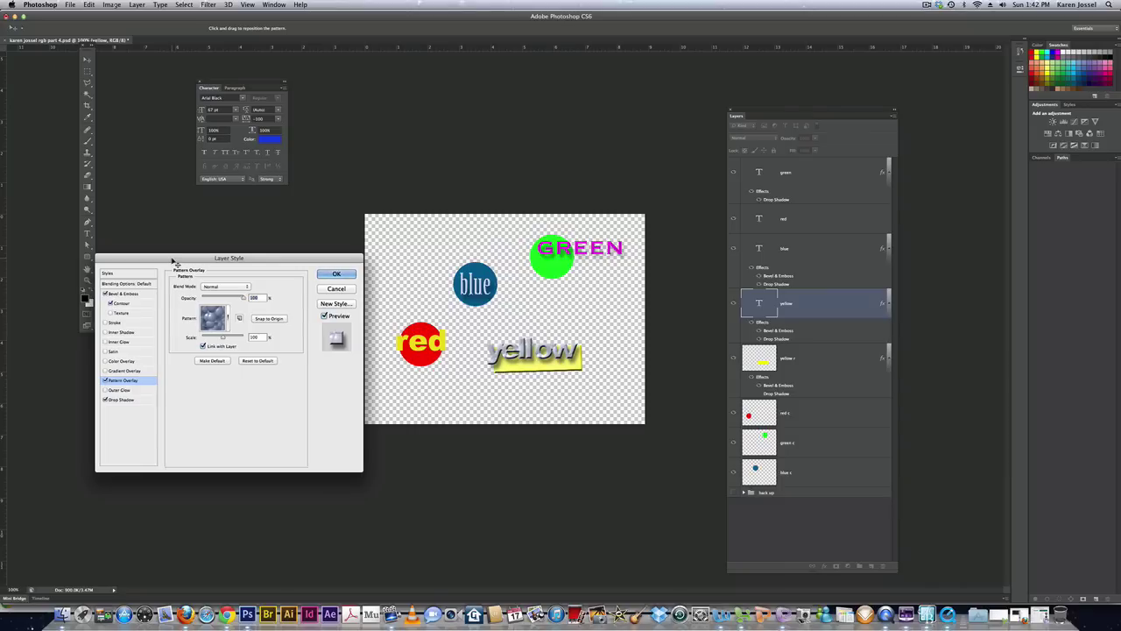
click(336, 274)
Add a Pattern Overlay to the red circle layer and append the Erodible Textures to the available patterns
click(816, 411)
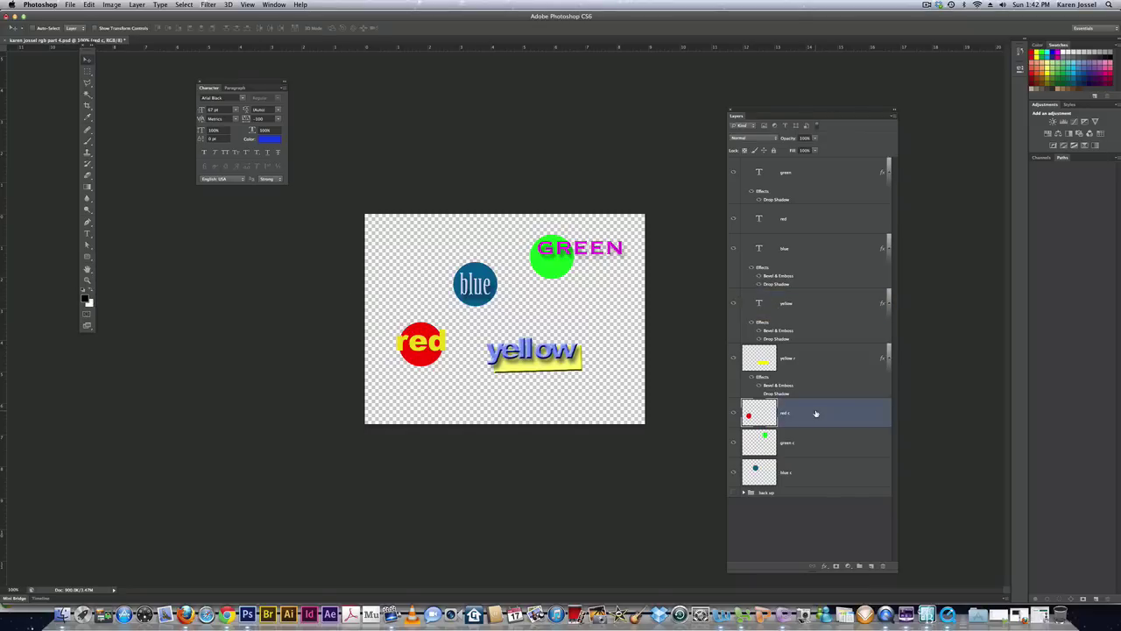
click(825, 566)
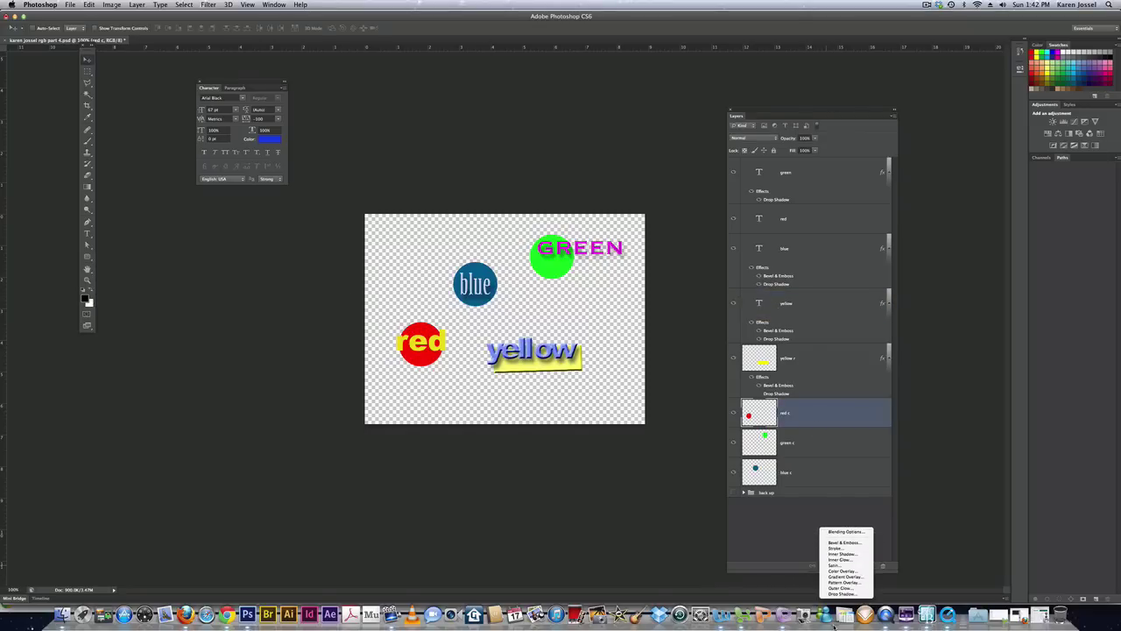
click(841, 581)
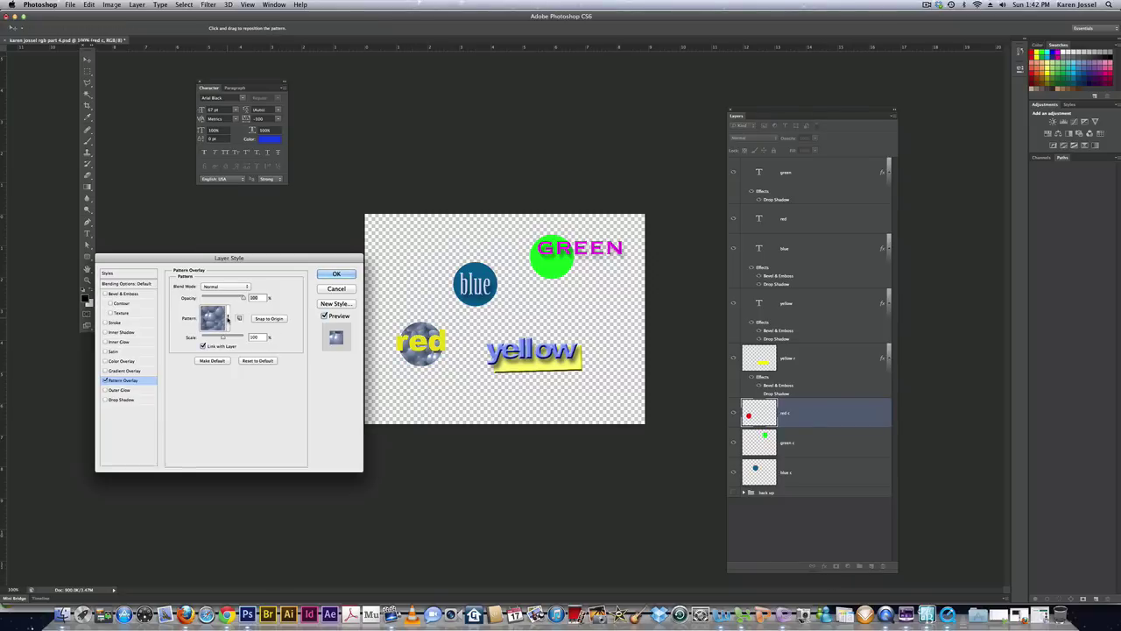
click(227, 318)
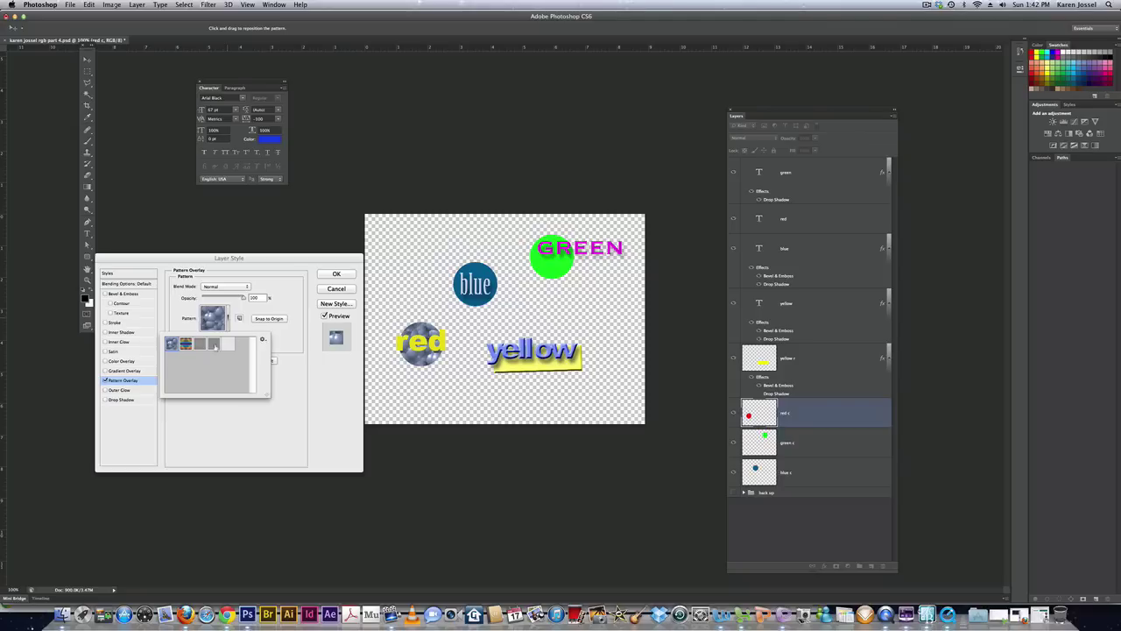
click(262, 339)
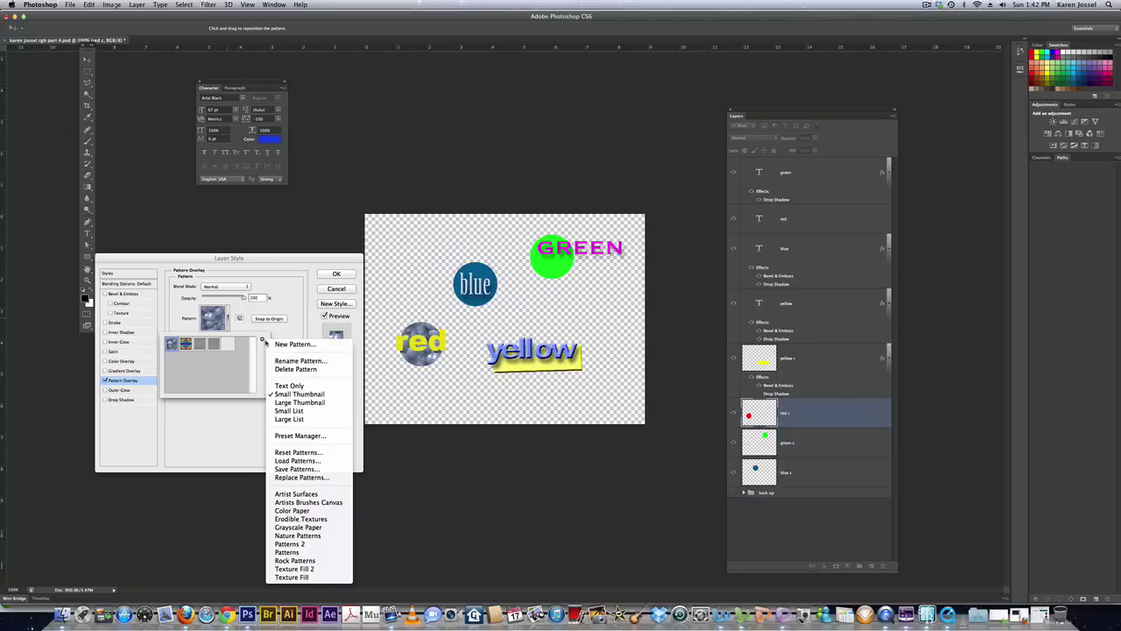
click(313, 523)
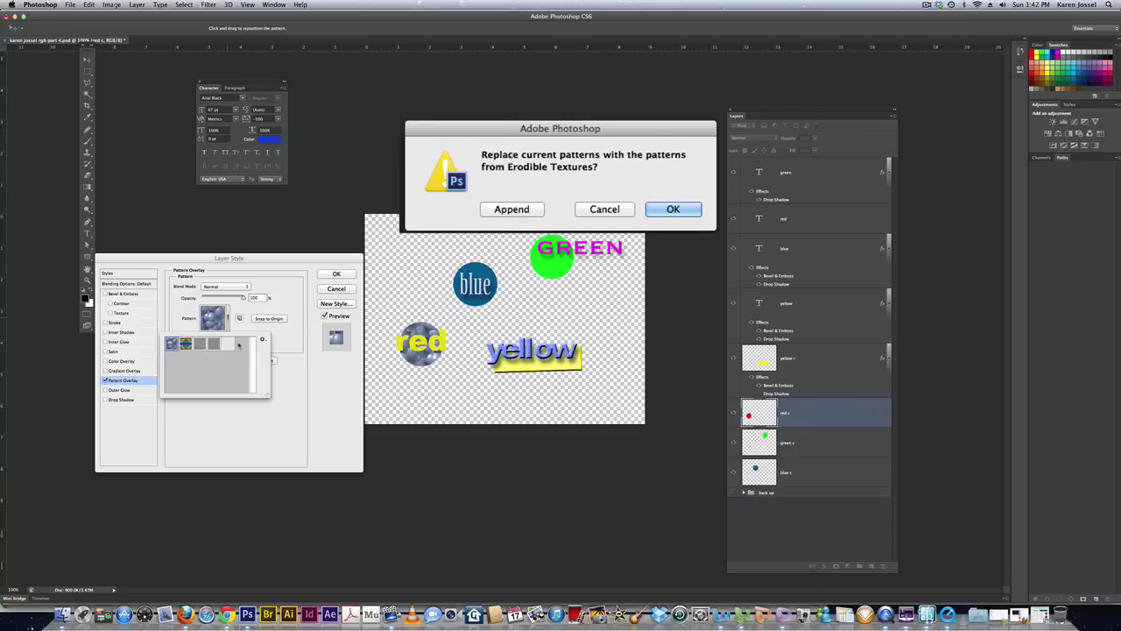
click(523, 212)
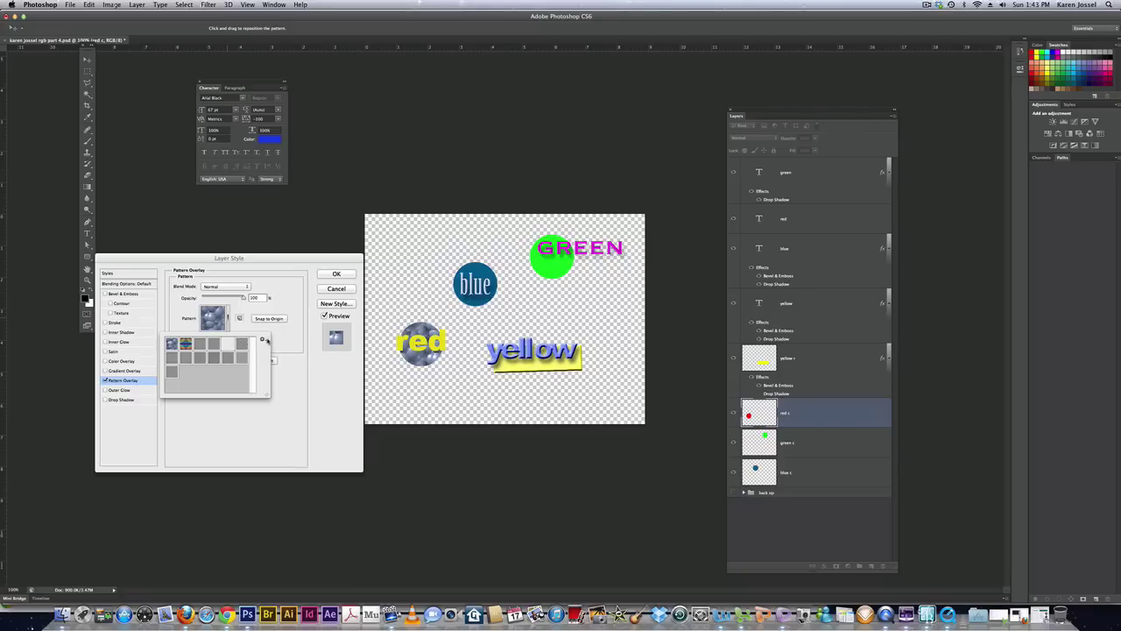
Append the Nature Patterns set and choose its purple flower pattern for the red circle's overlay
click(263, 340)
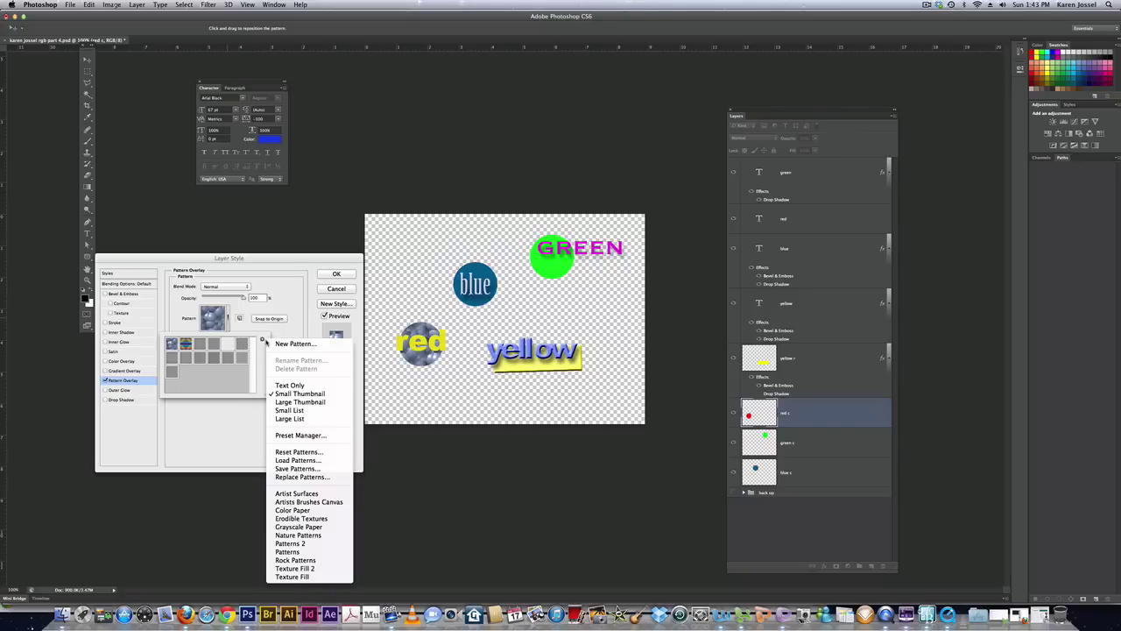
click(327, 537)
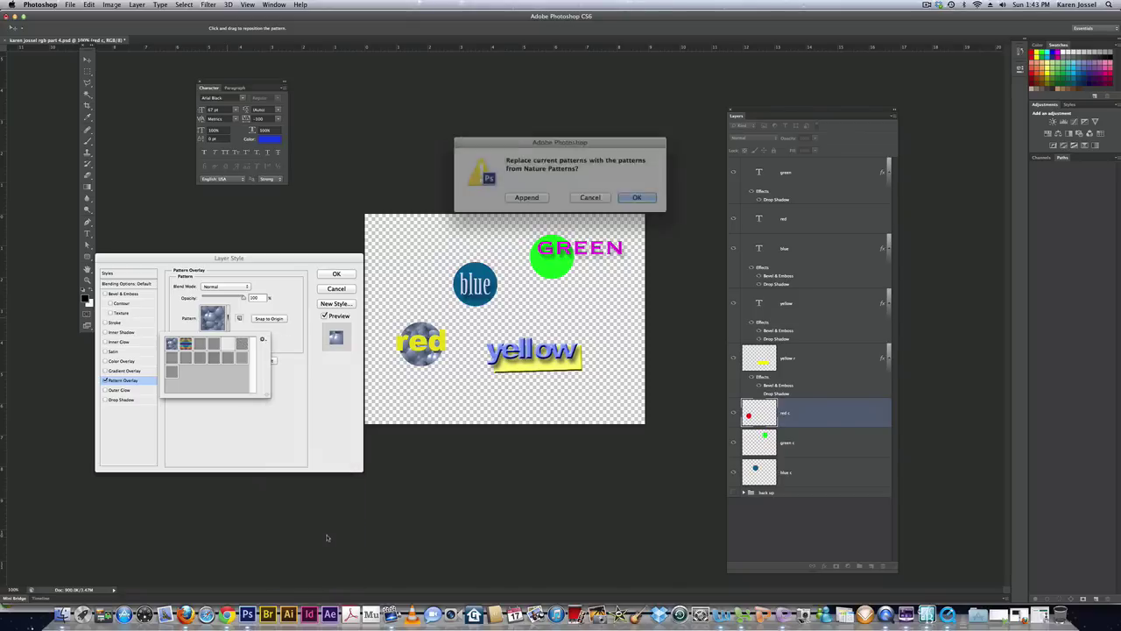
click(530, 195)
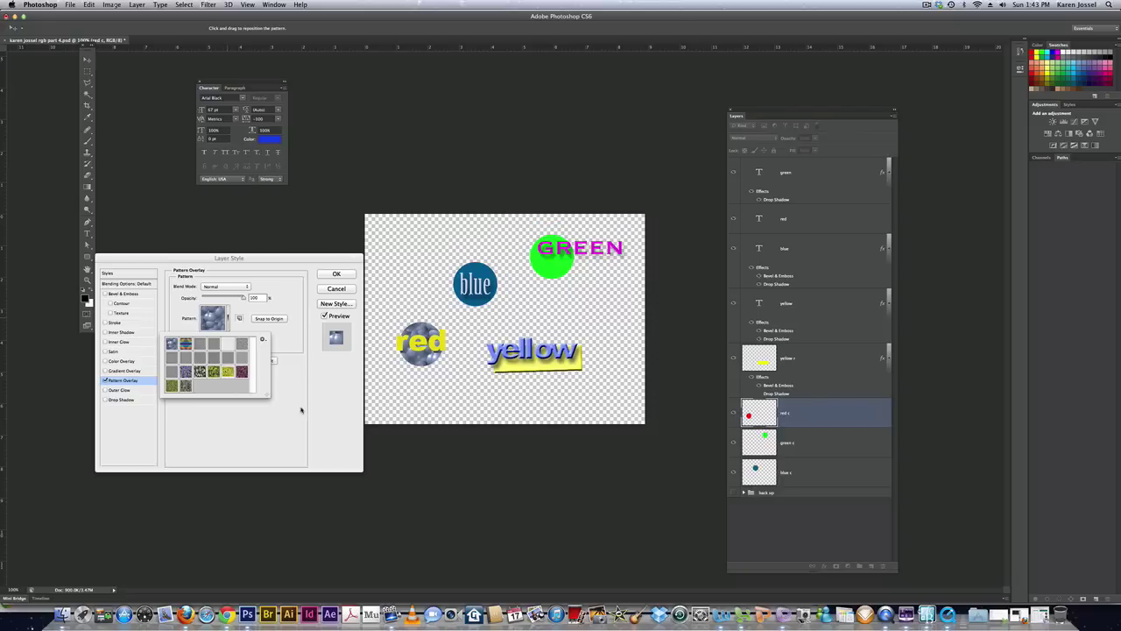
click(242, 371)
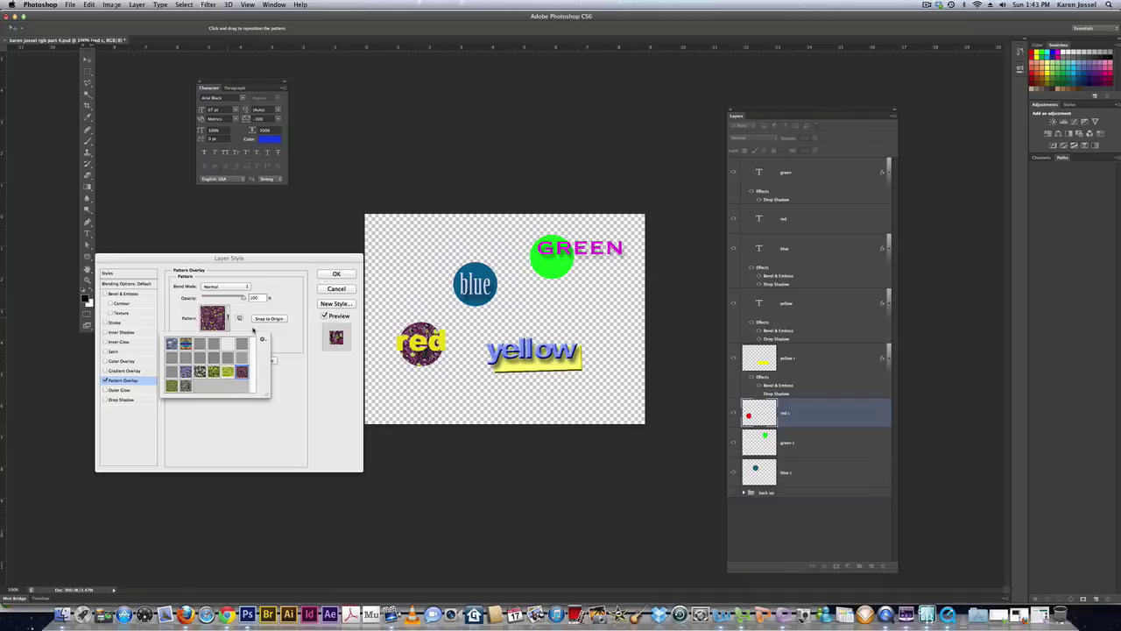
click(279, 337)
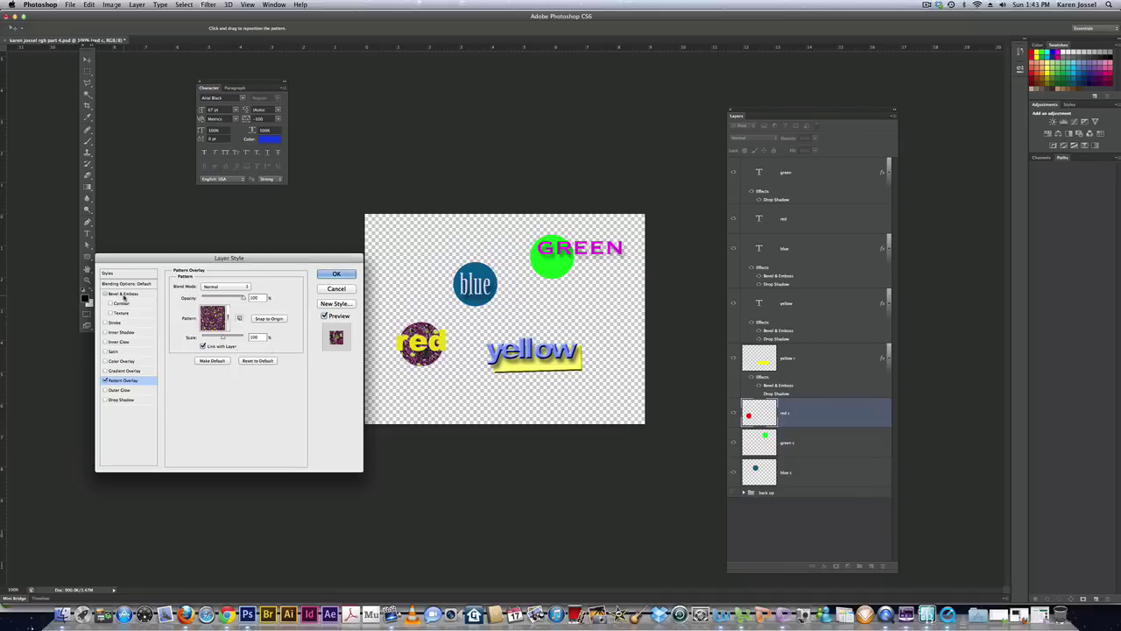
Enable Bevel & Emboss on the red circle with the Chisel Hard technique and a size of about 18 px
click(124, 294)
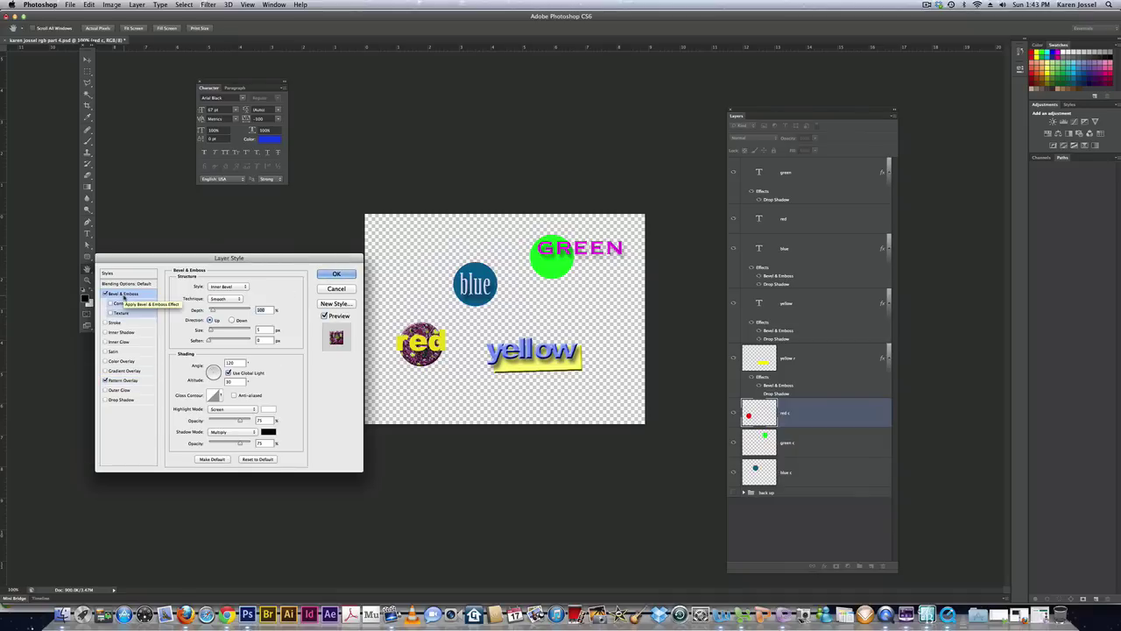
click(238, 300)
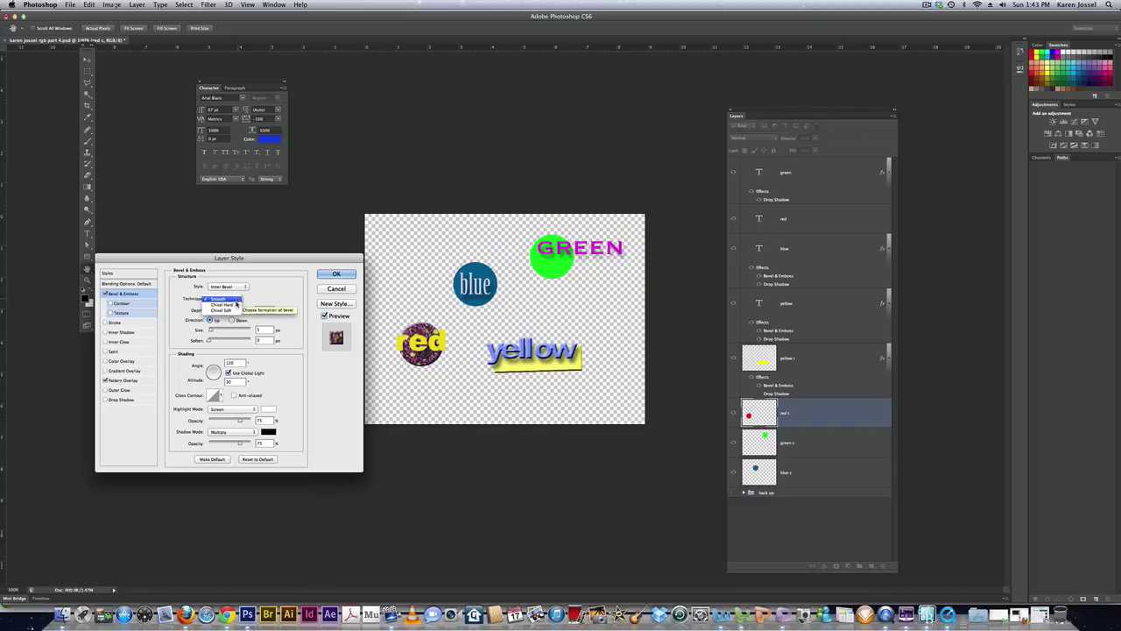
click(224, 308)
drag(212, 331, 215, 331)
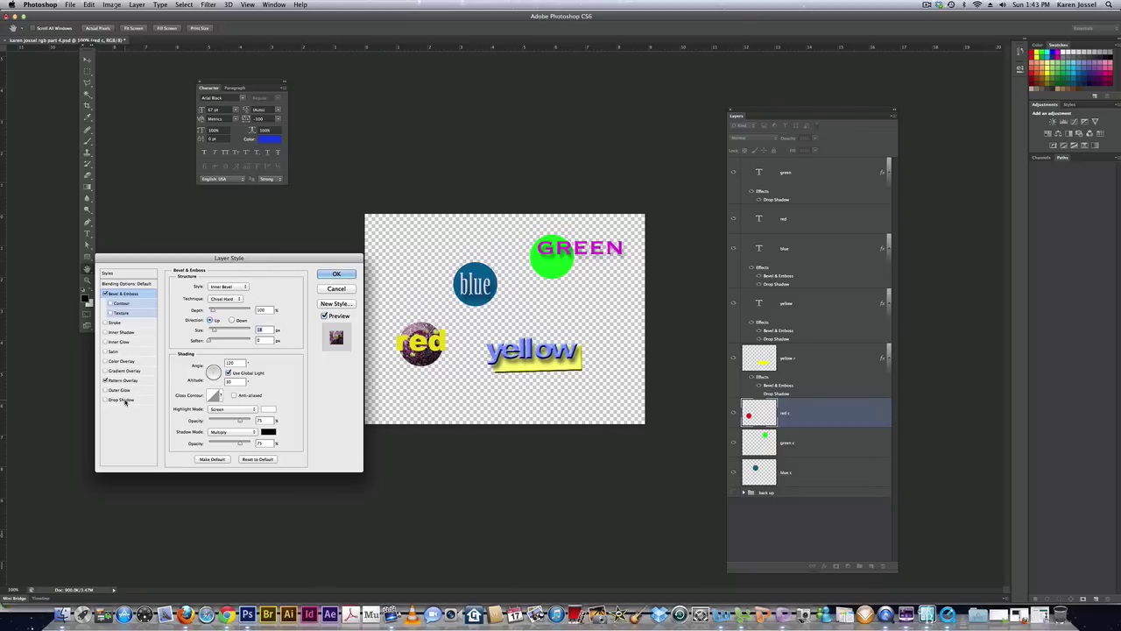
Give the red circle a larger, softer drop shadow without global light, about 21 px away at 146°, and apply the layer style
click(122, 401)
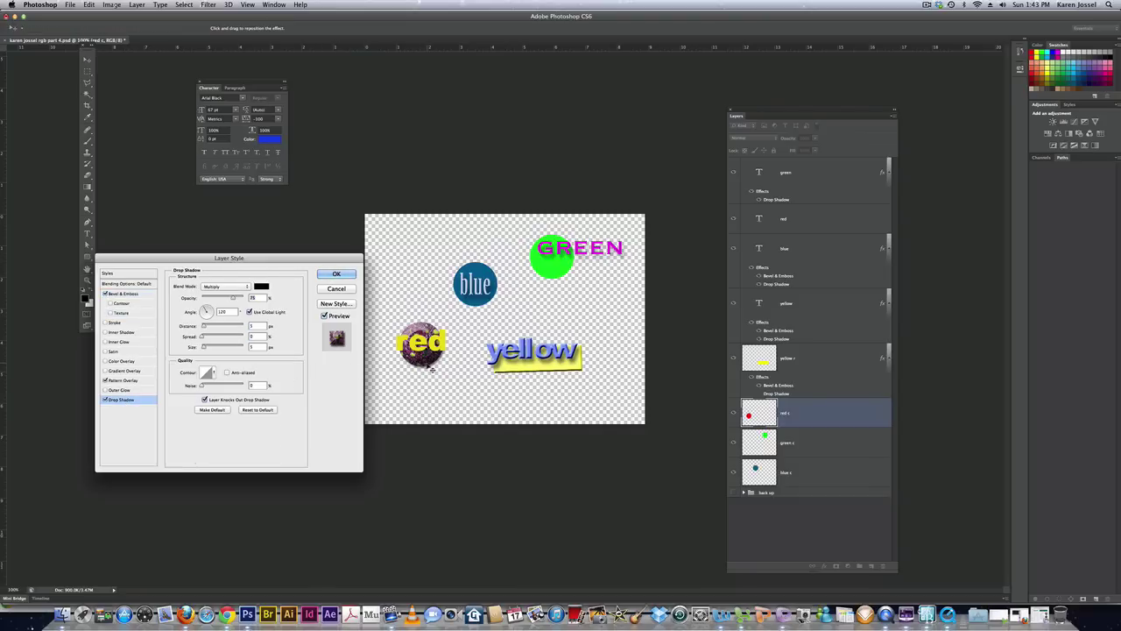
drag(430, 369, 432, 373)
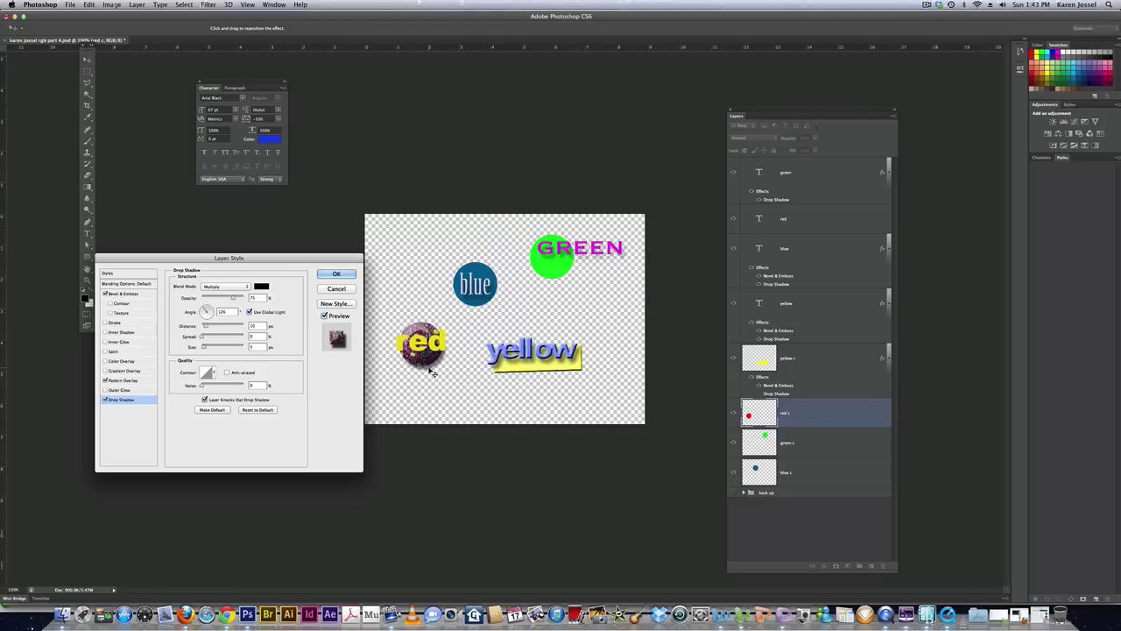
click(249, 312)
mouse_move(440, 371)
mouse_down()
mouse_move(435, 385)
mouse_move(426, 376)
mouse_move(441, 372)
mouse_up()
drag(203, 346, 208, 347)
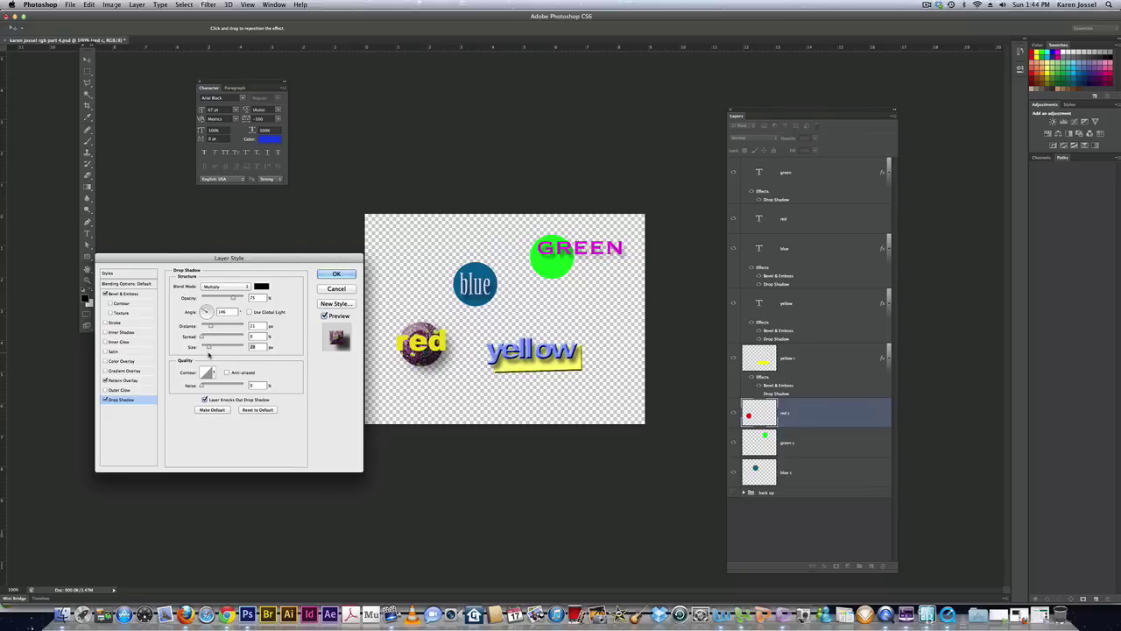
click(336, 274)
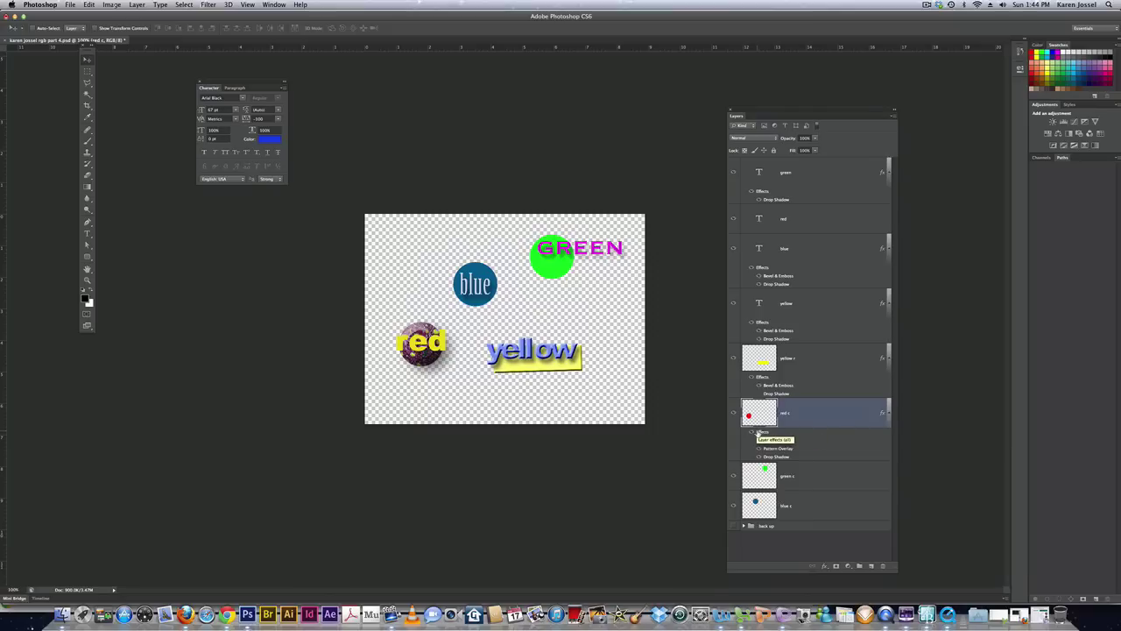
Copy all effects from the red circle layer to the green circle layer, and change the copied pattern overlay to the yellow flower pattern
key(alt)
drag(762, 433, 765, 474)
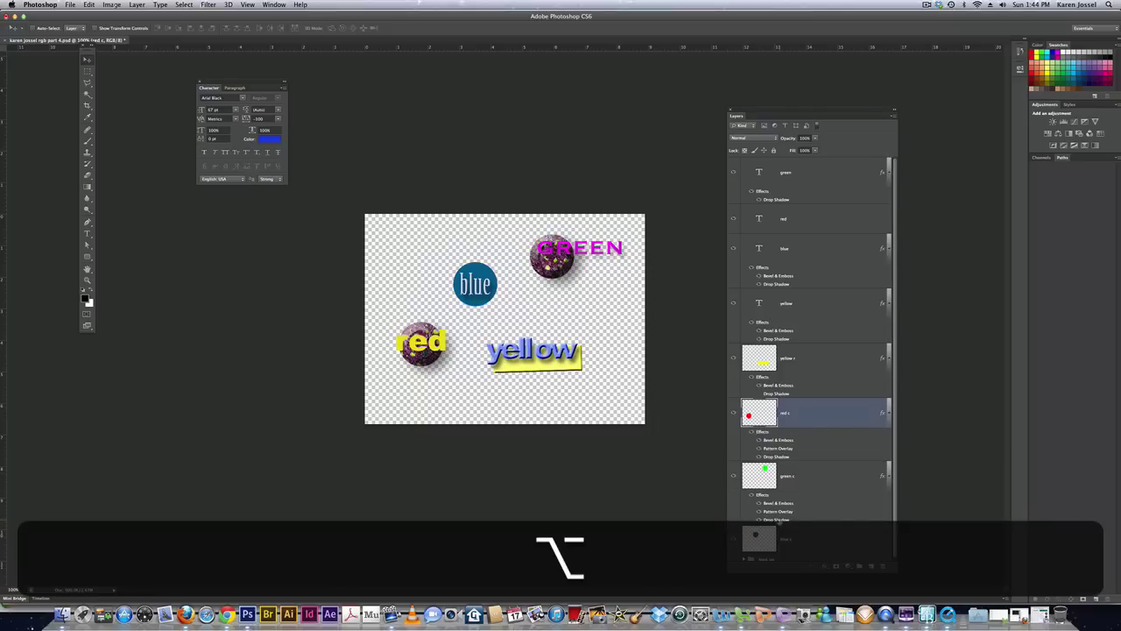
double_click(779, 513)
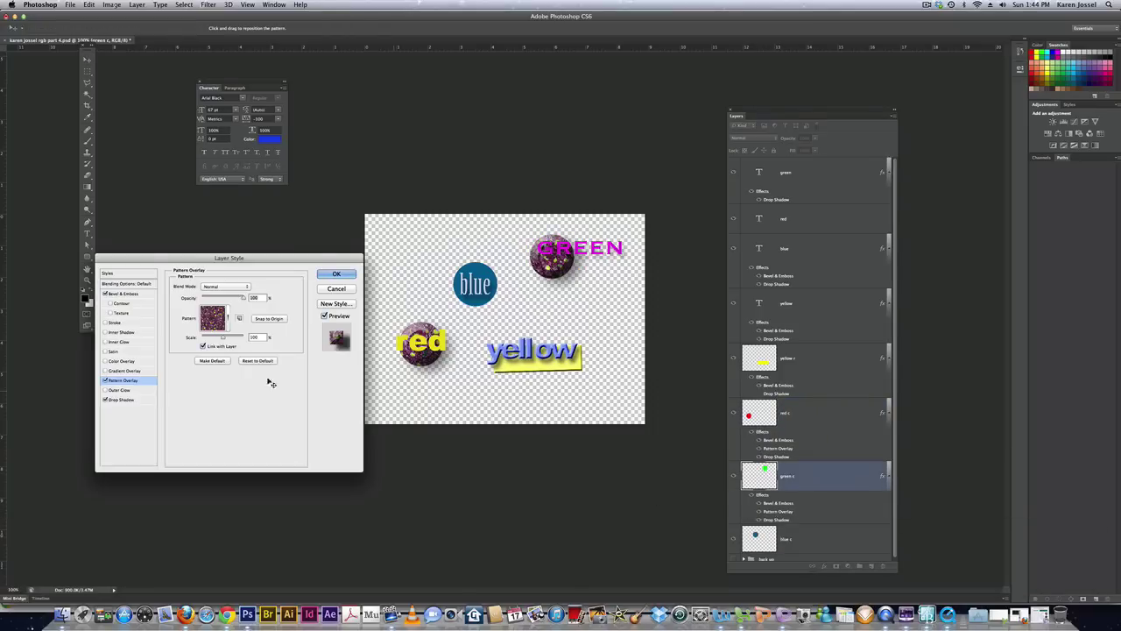
click(230, 323)
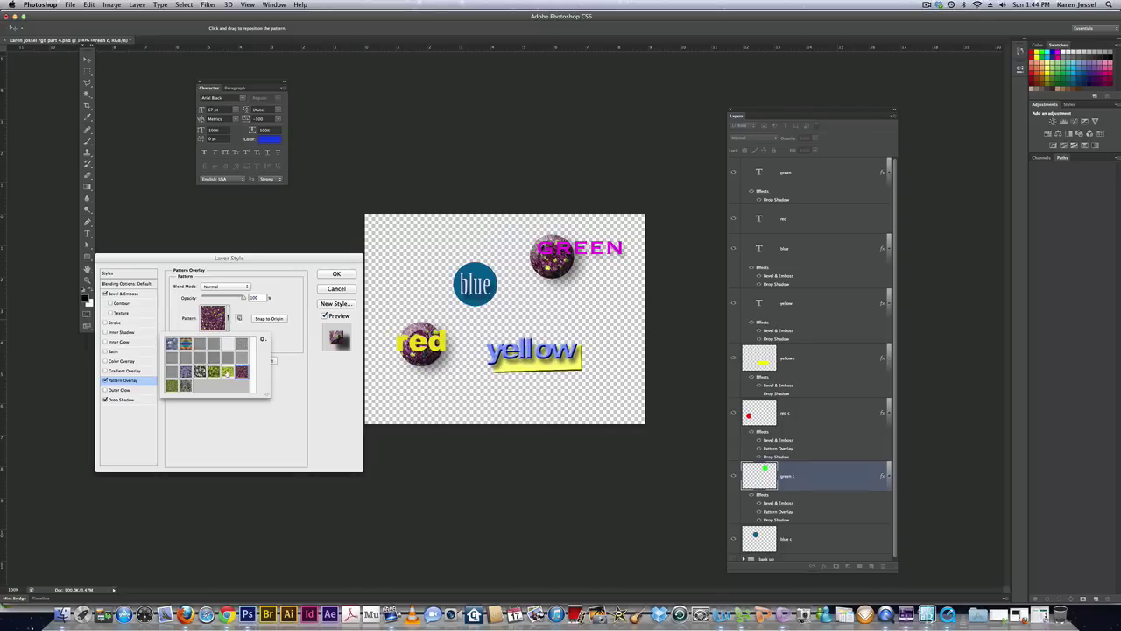
click(227, 372)
click(326, 274)
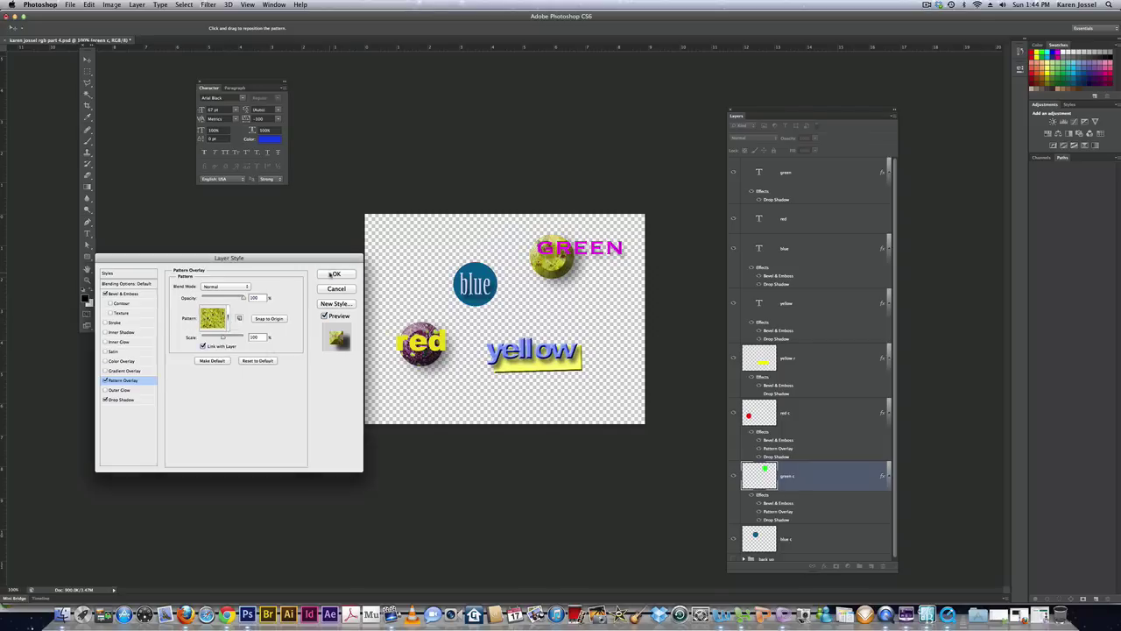
click(331, 274)
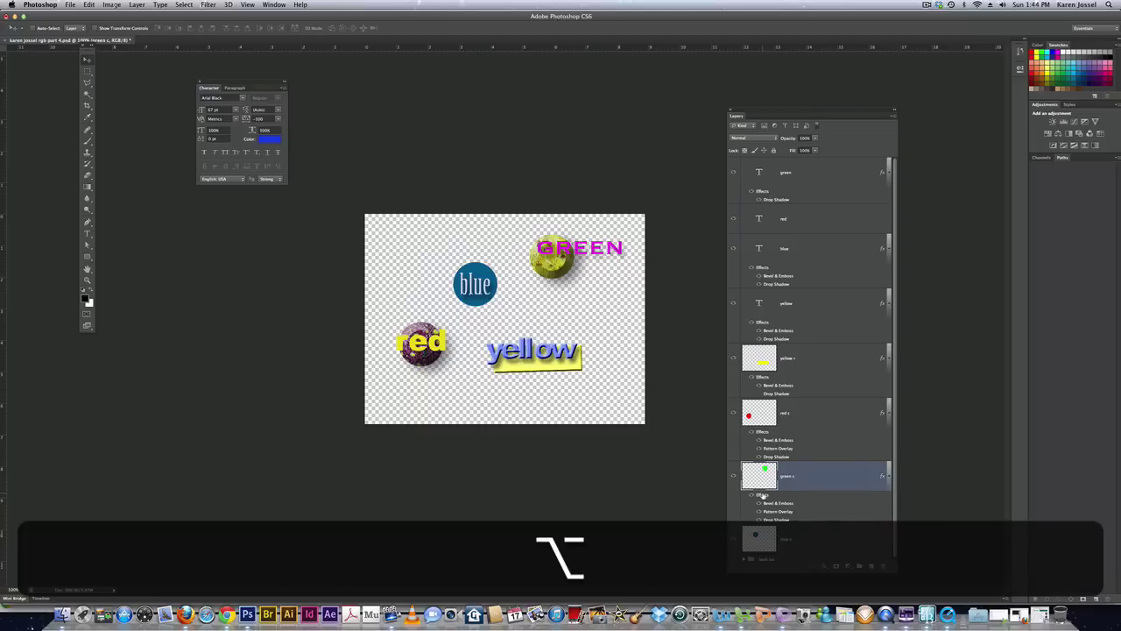
Copy all effects from the green circle layer to the blue circle layer, and change the copied pattern overlay to the green grass pattern
drag(761, 494, 760, 538)
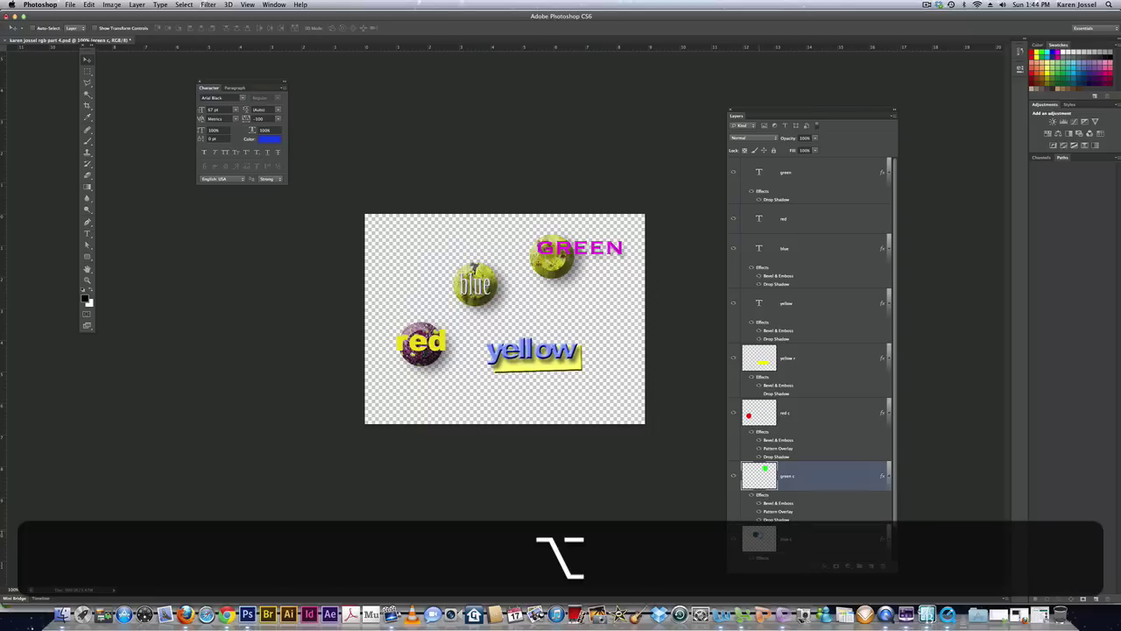
scroll(893, 520, down, 2)
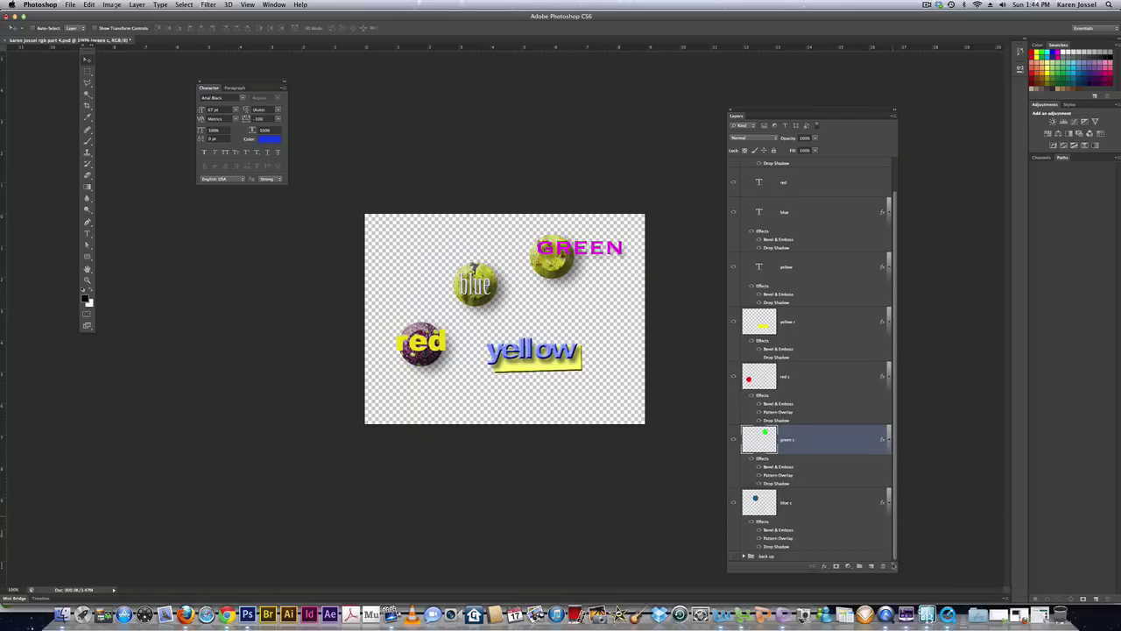
double_click(777, 539)
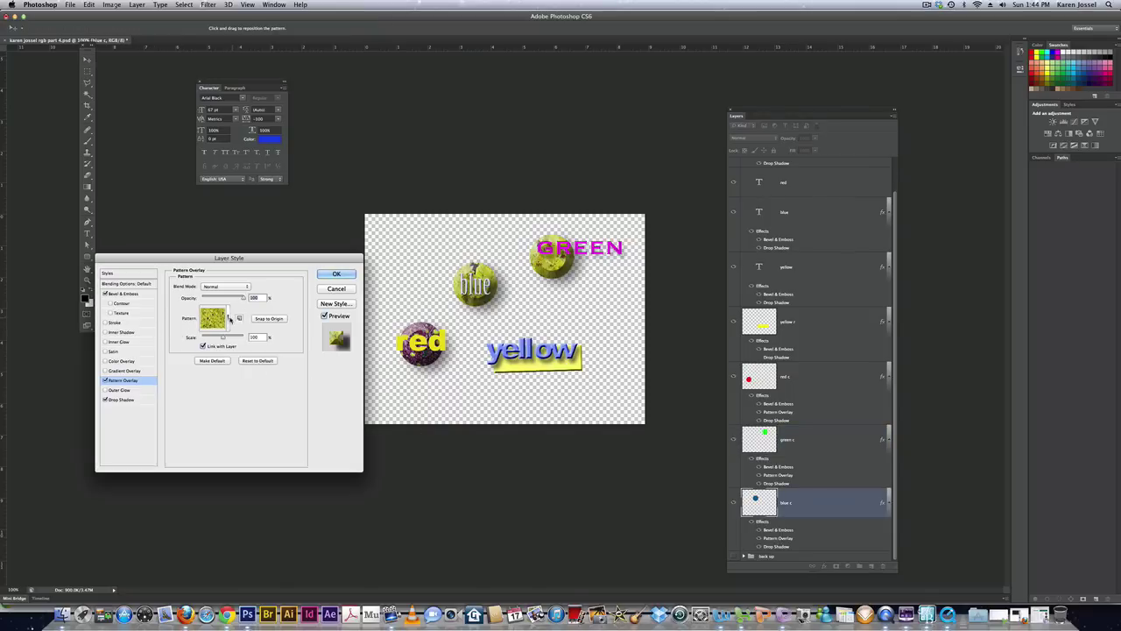
click(228, 319)
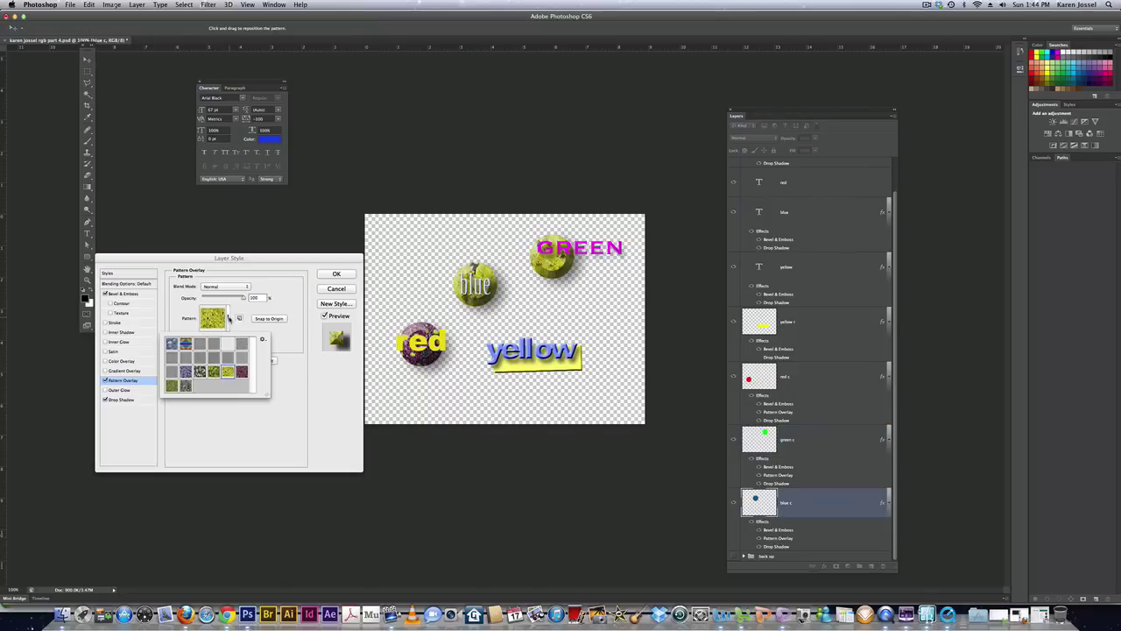
click(173, 387)
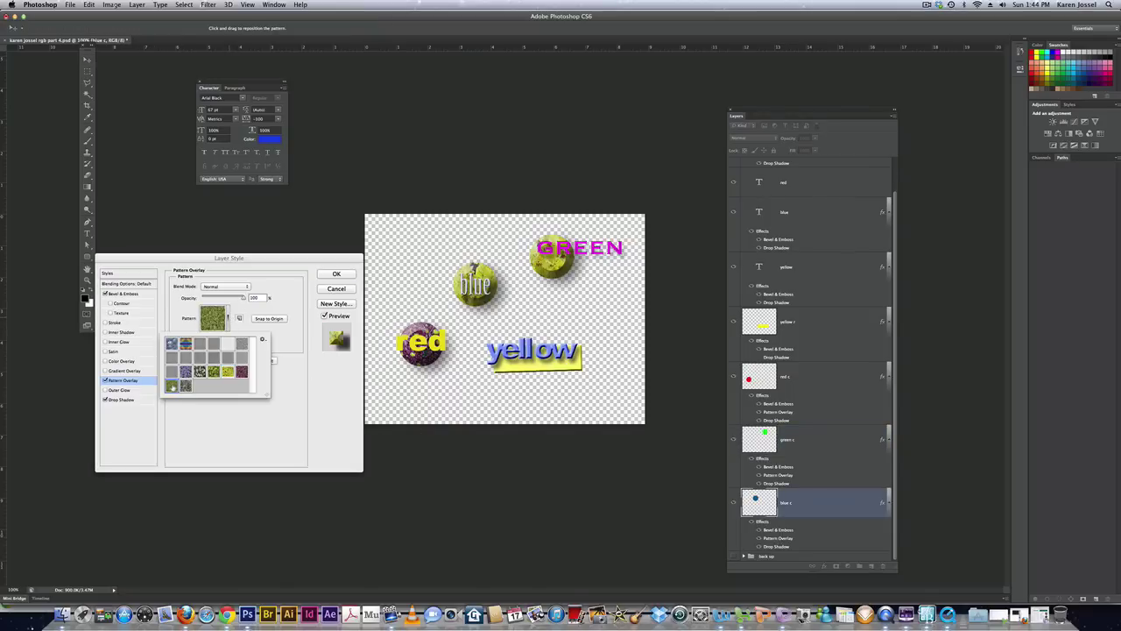
click(335, 274)
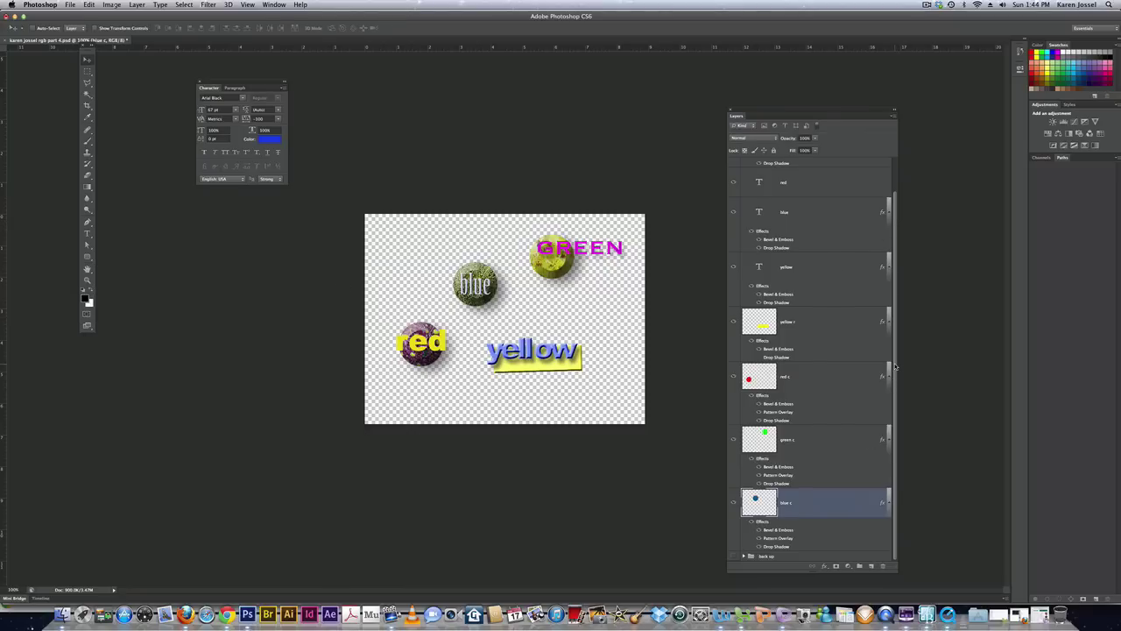
Add an Outer Glow to the red text layer with the light pink glow color f8beff
scroll(894, 333, up, 2)
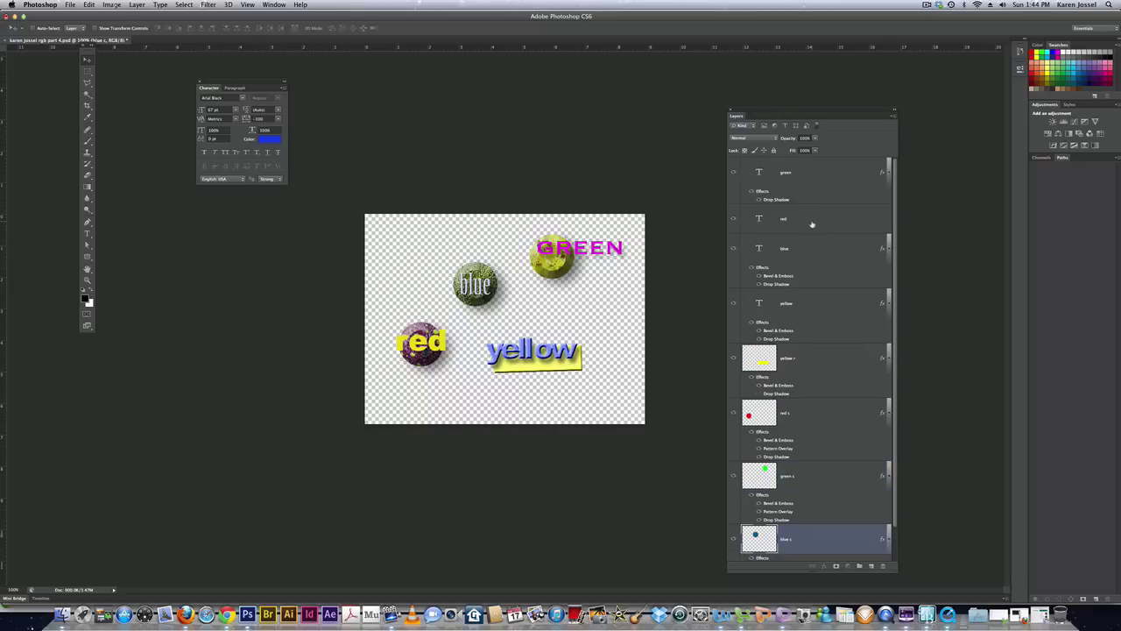
click(819, 225)
double_click(845, 219)
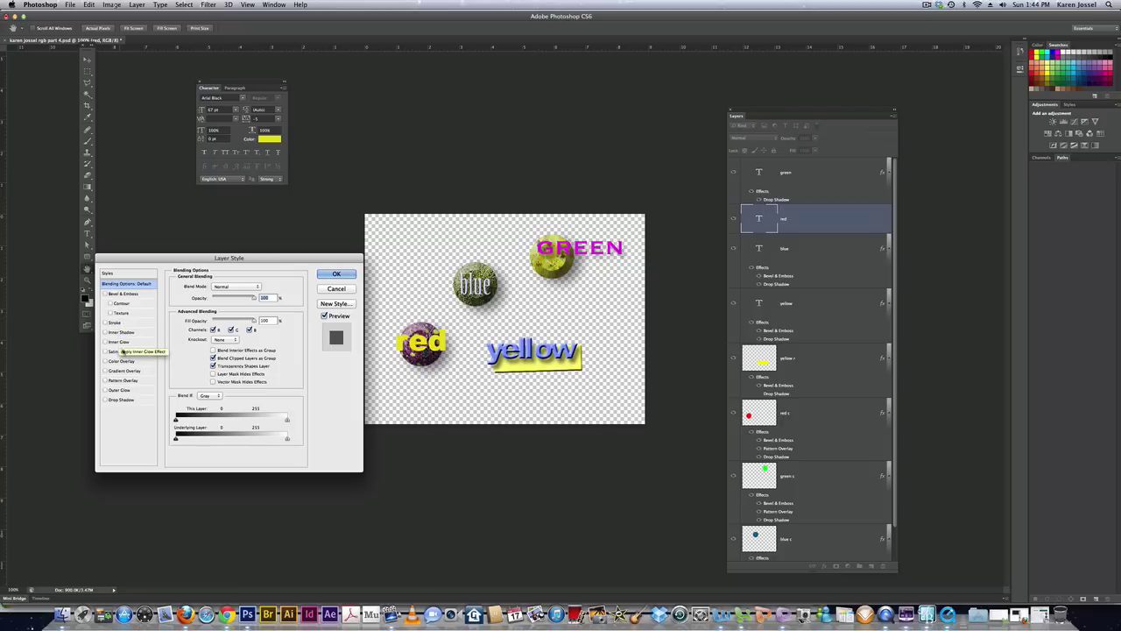
click(121, 390)
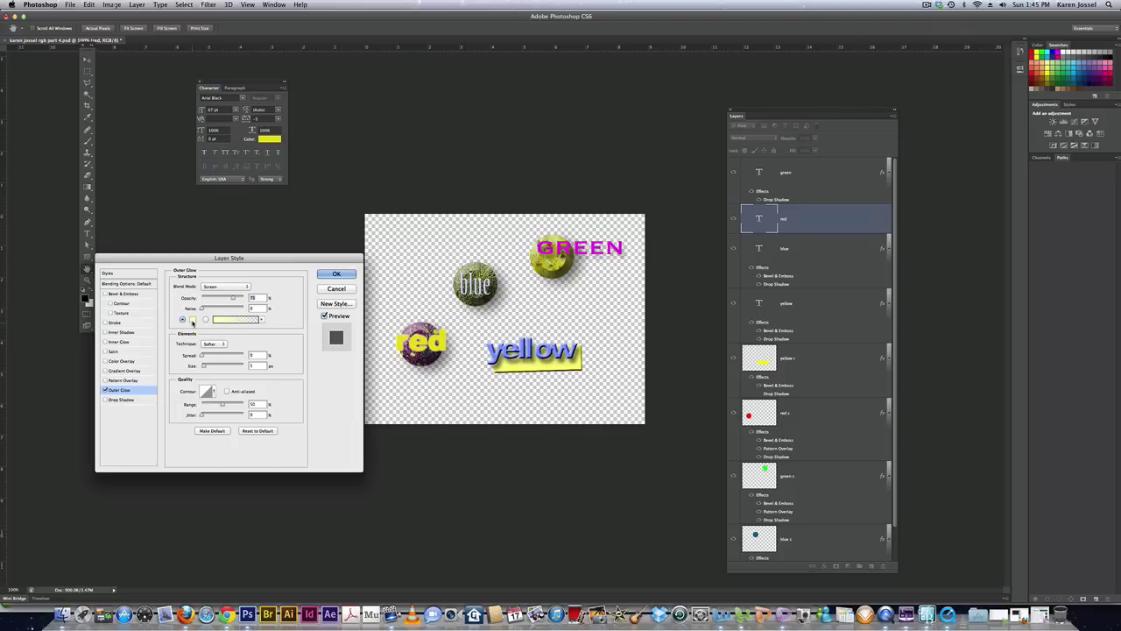
click(192, 320)
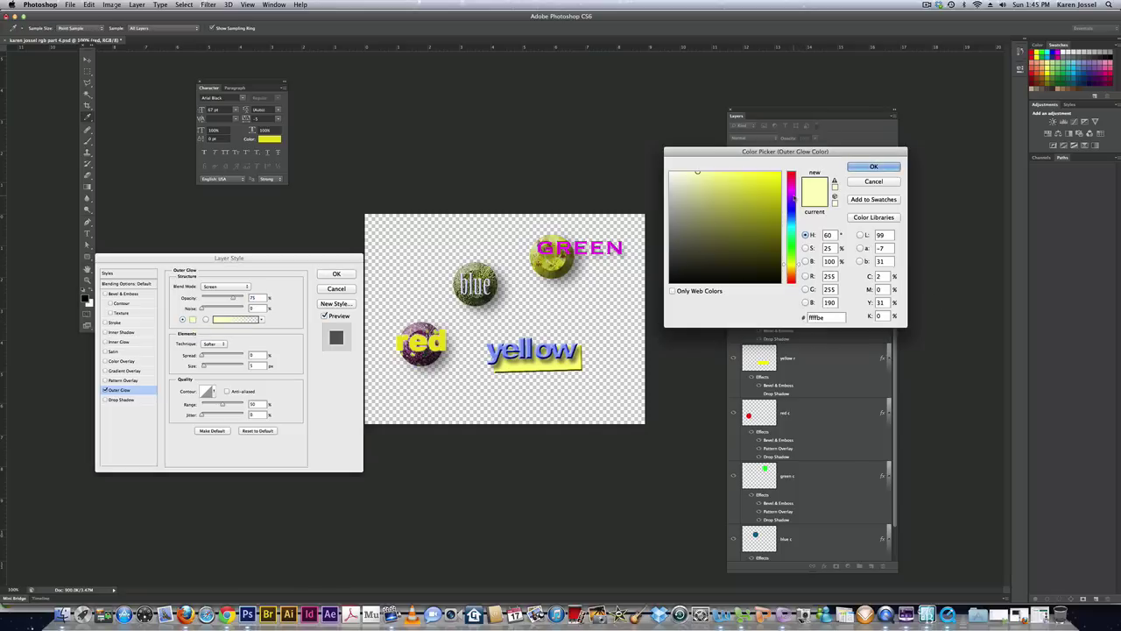
click(794, 196)
drag(794, 196, 794, 192)
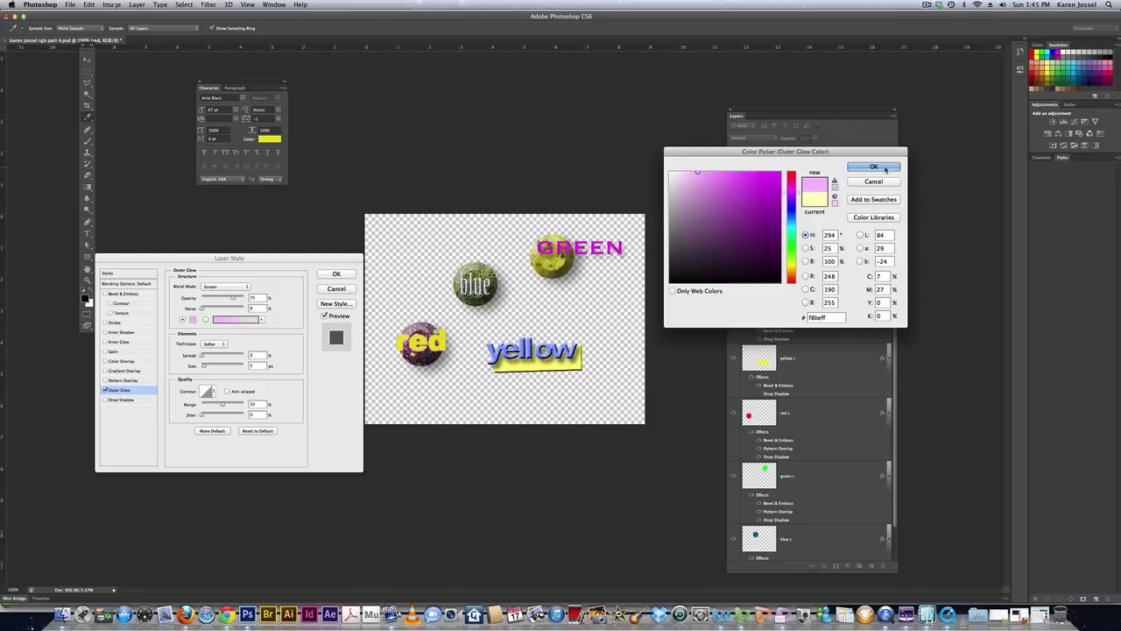
key(Return)
Enlarge the red text's glow with a spread of about 22%, enable Bevel & Emboss, and apply the layer style
drag(203, 363, 210, 357)
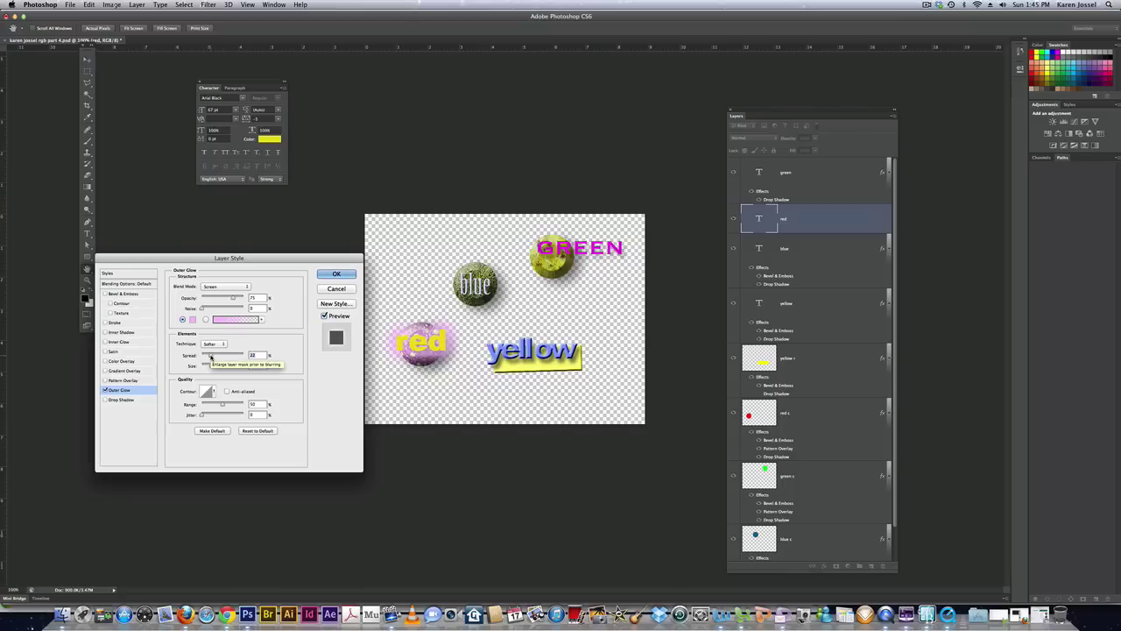
click(125, 293)
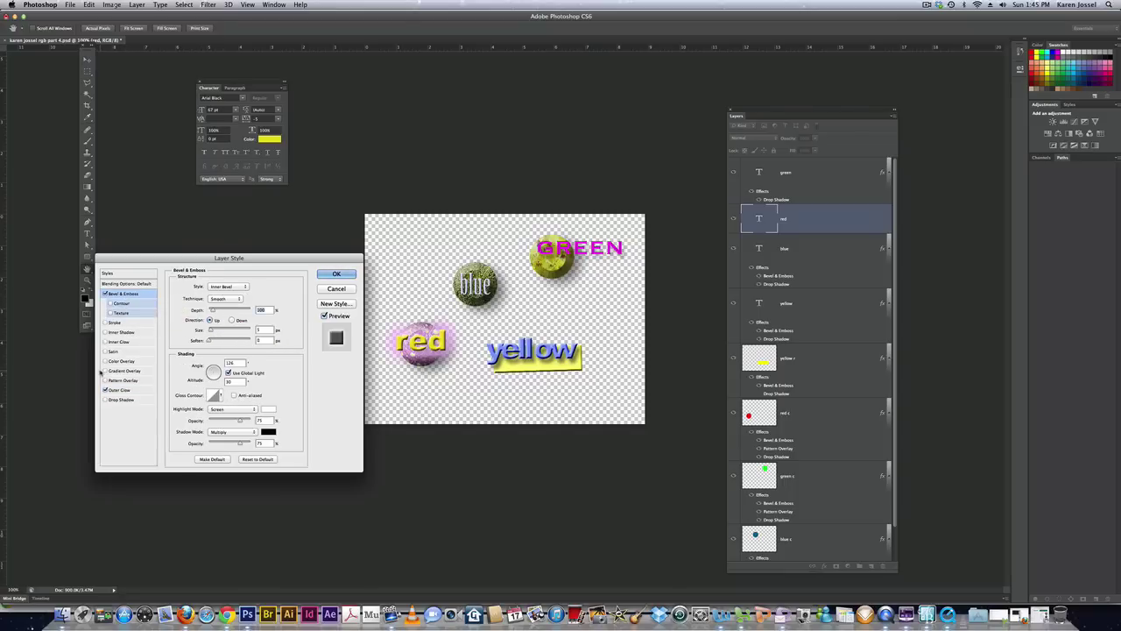
click(339, 274)
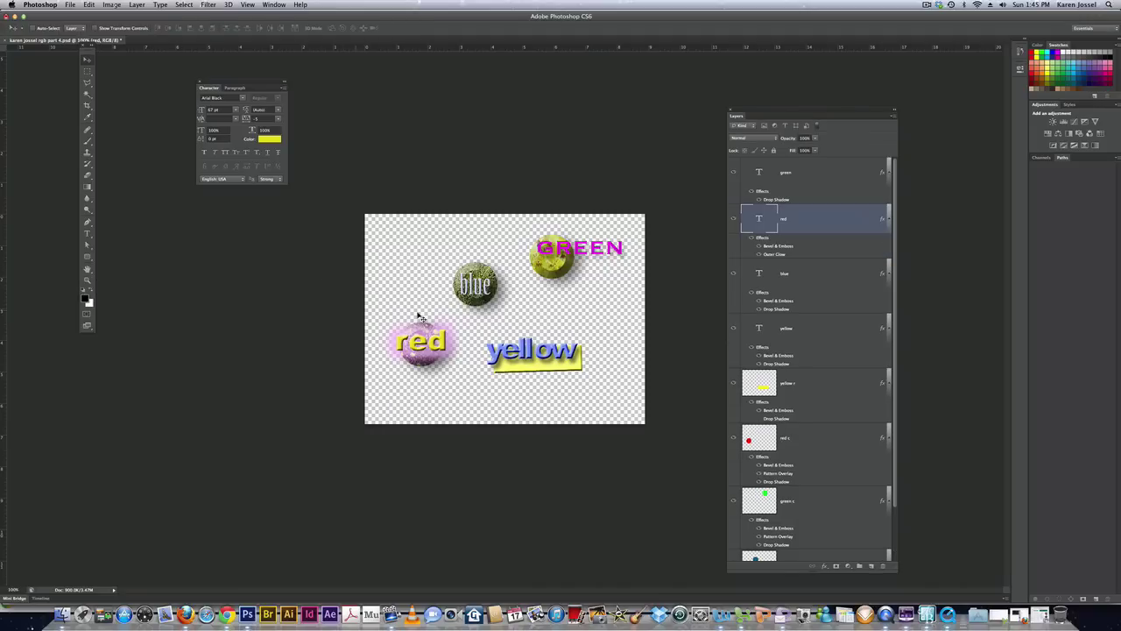
Hide the Bevel & Emboss effect on the blue text layer
click(759, 300)
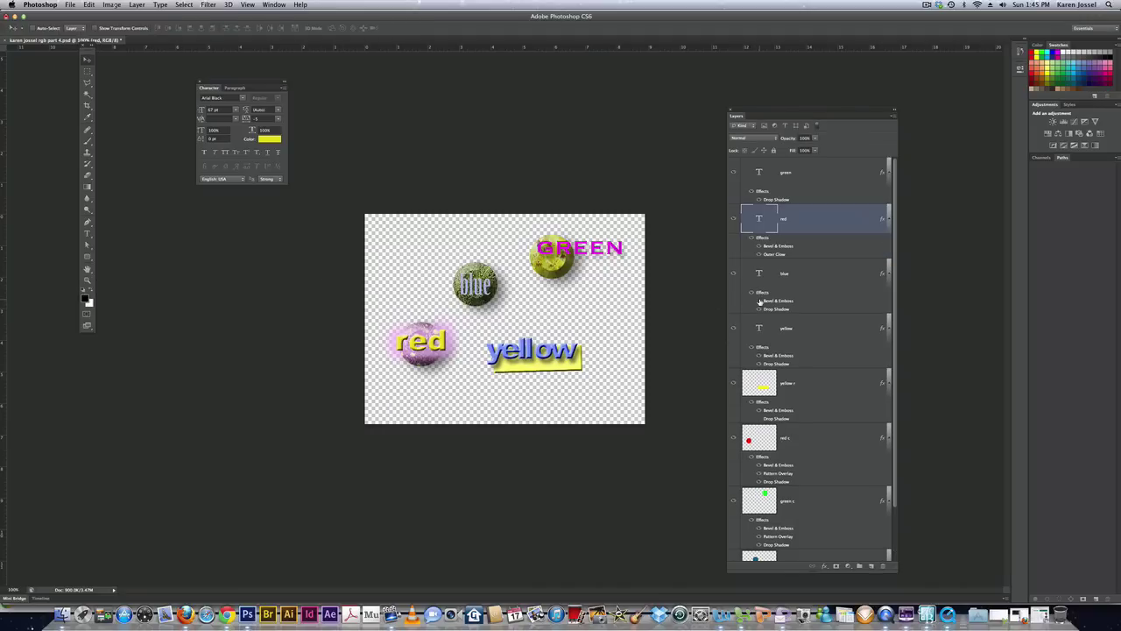